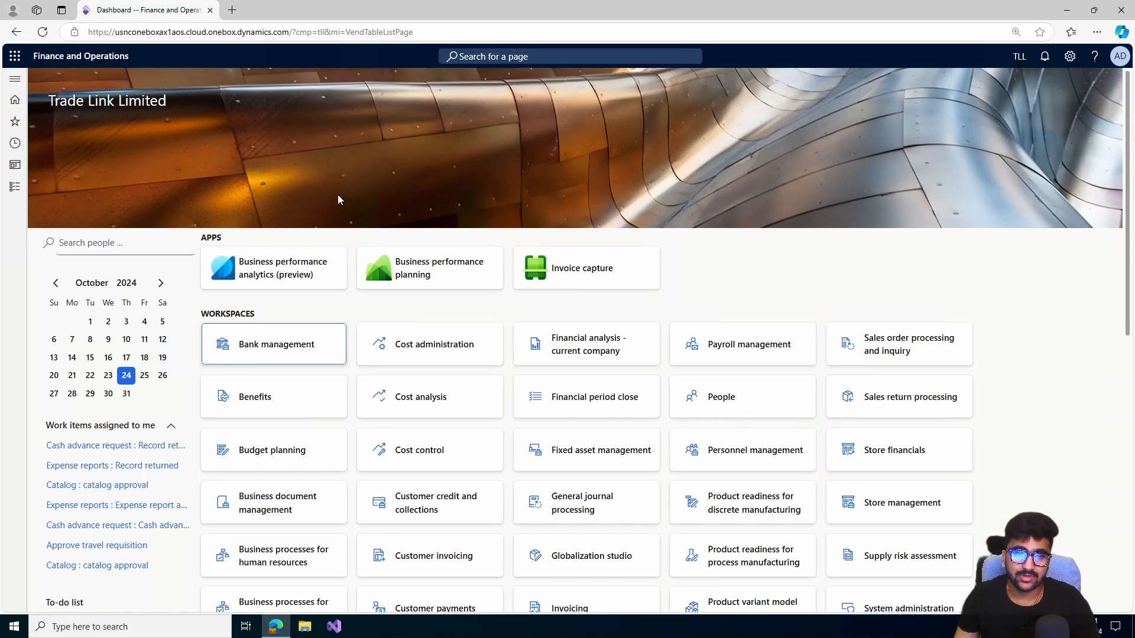
Open the All vendors list in Accounts payable, start a new vendor record to check its vendor account format, and discard it.
click(17, 188)
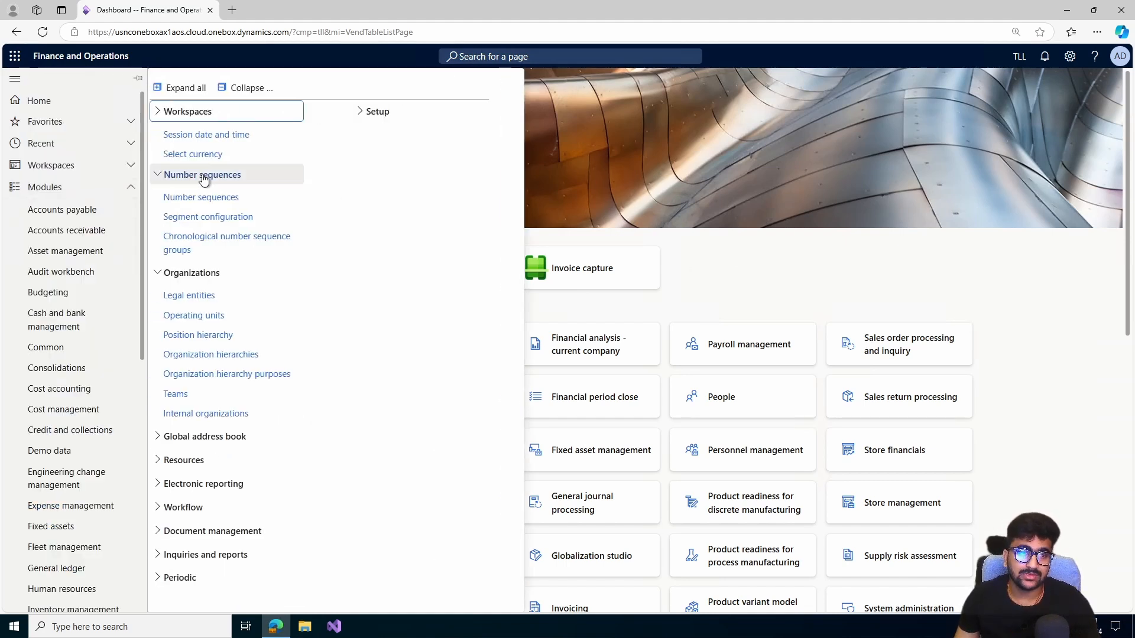
click(78, 211)
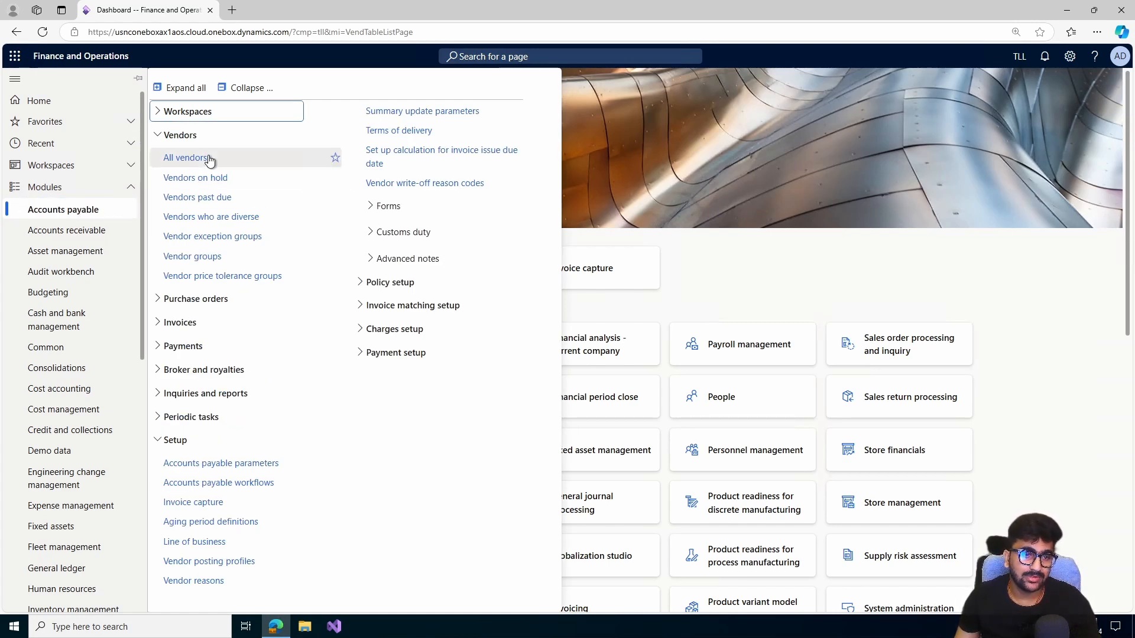
click(185, 158)
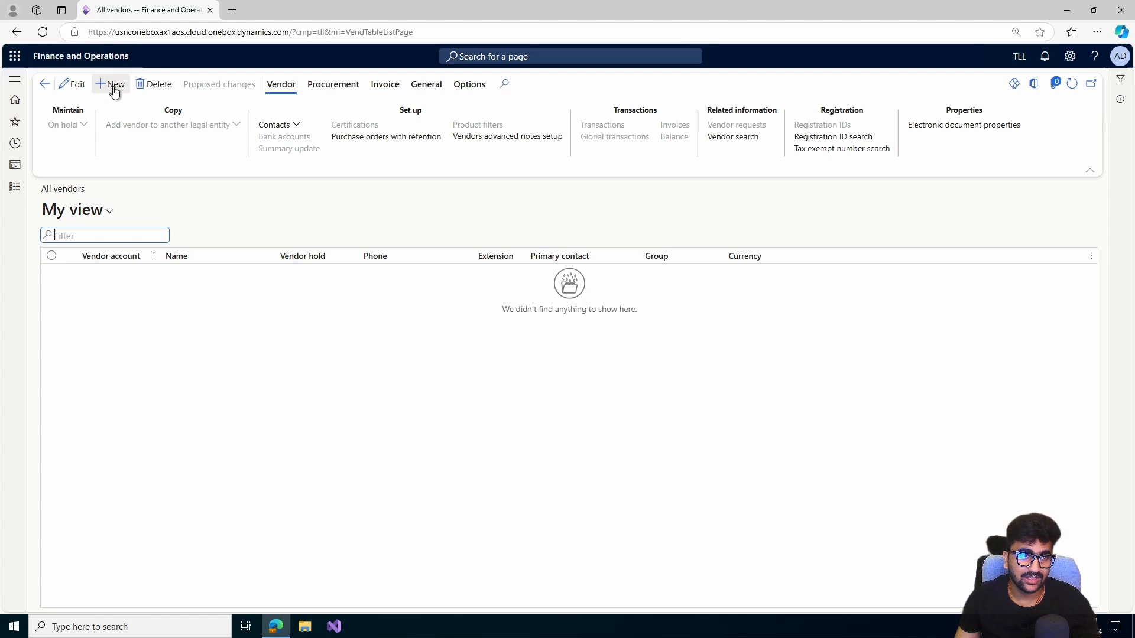
click(112, 84)
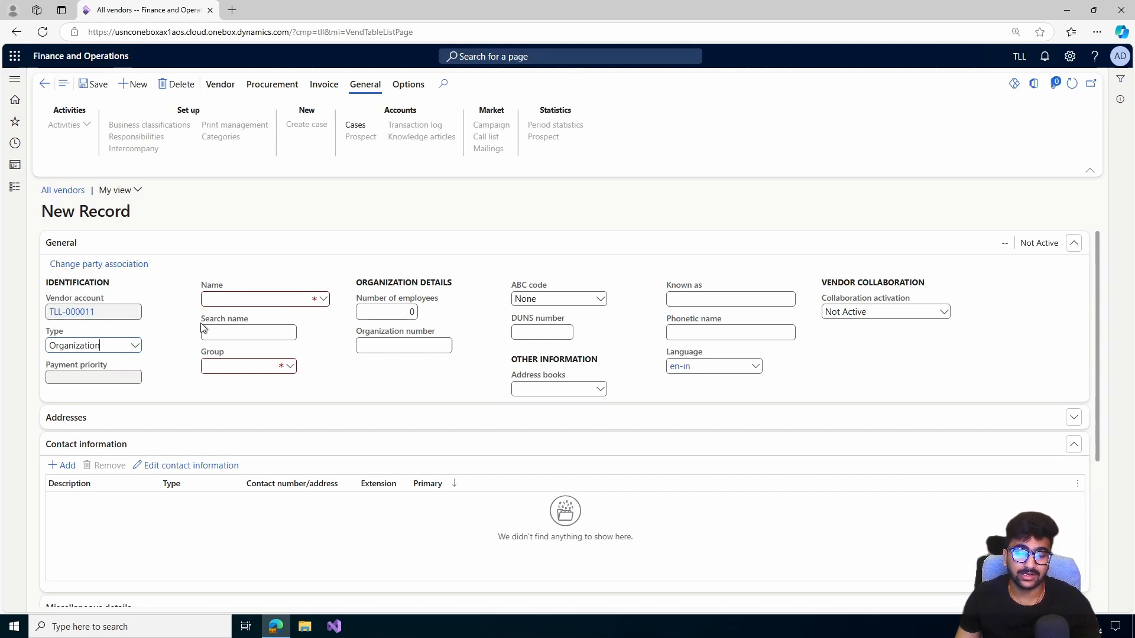
click(188, 87)
Open the All customers list in Accounts receivable, start a new customer to check its customer account format, and cancel it.
click(15, 187)
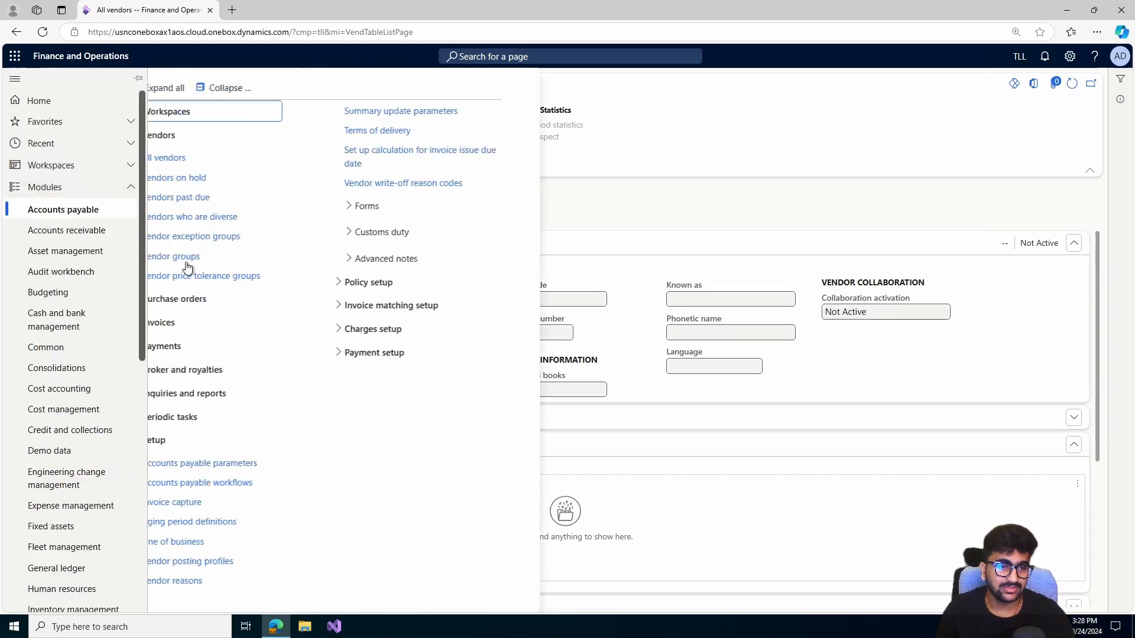
click(43, 233)
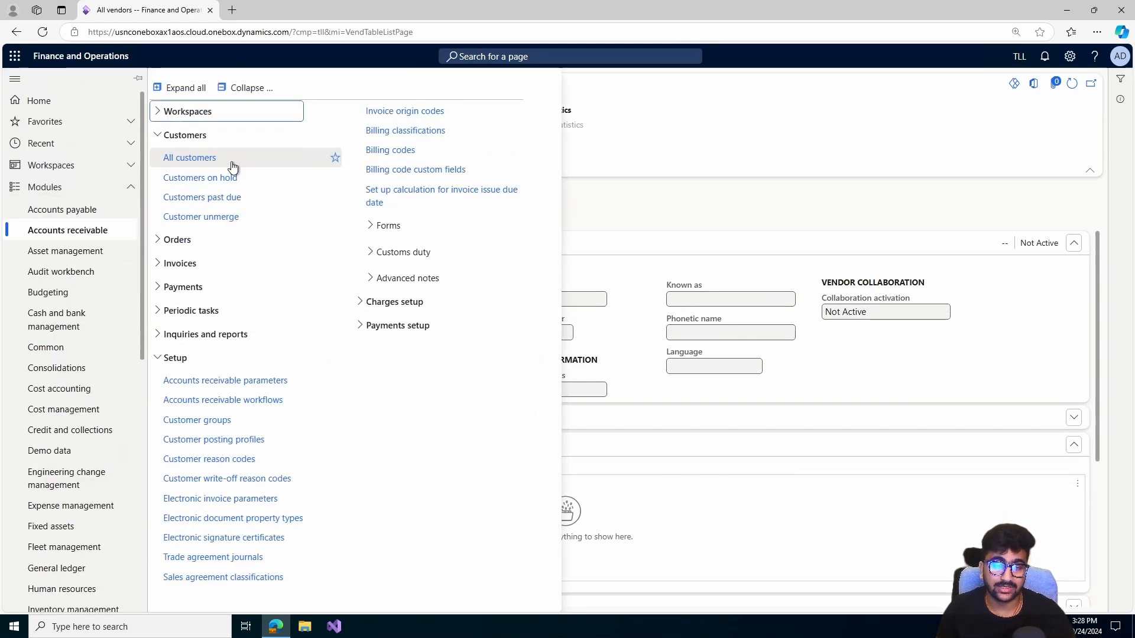
click(230, 162)
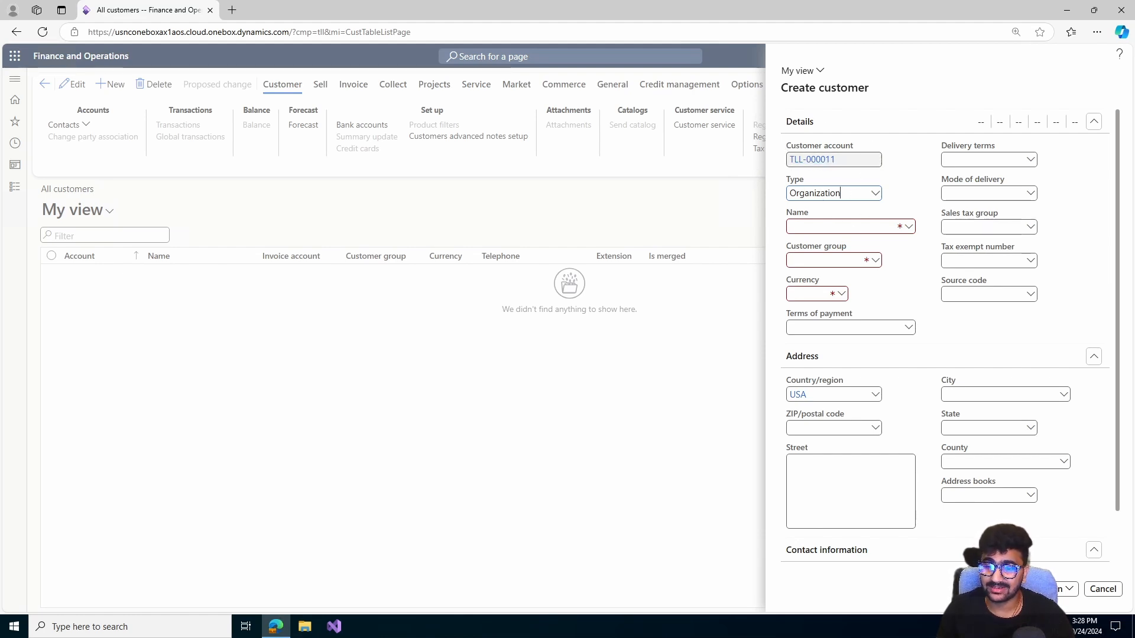
click(1102, 590)
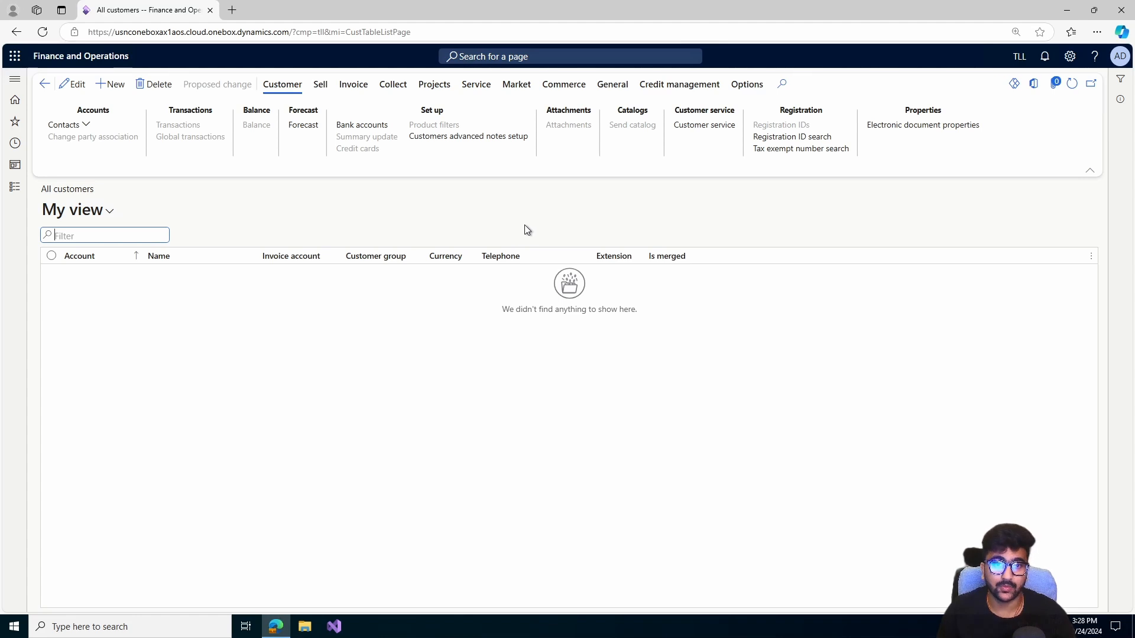
Return to the home dashboard and open the Number sequences page of the Organization administration module.
click(15, 187)
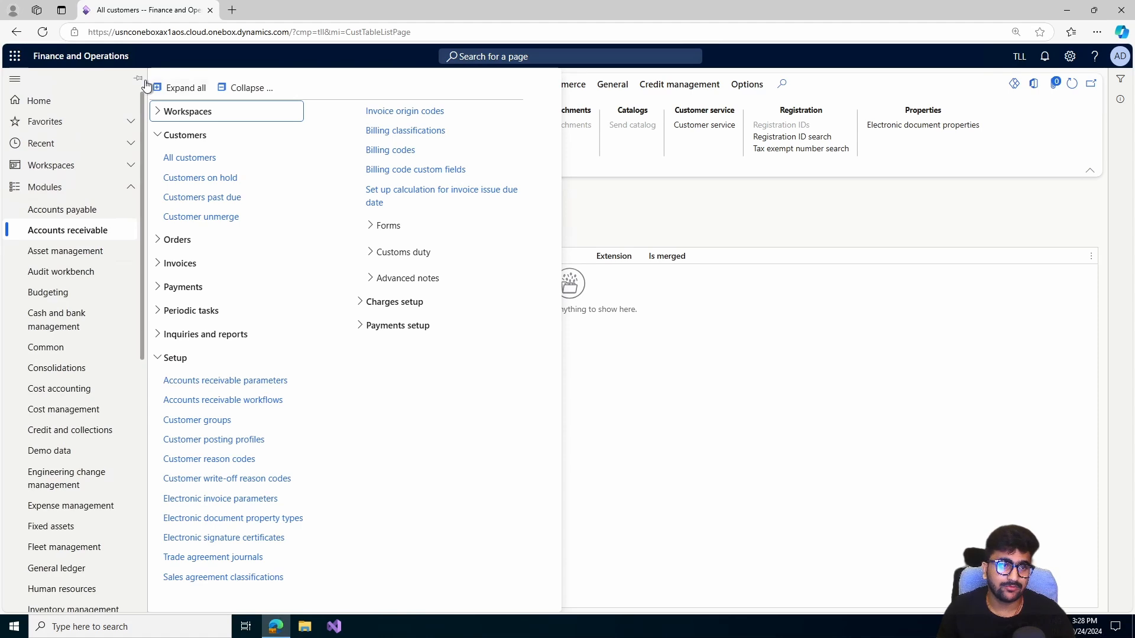
click(32, 106)
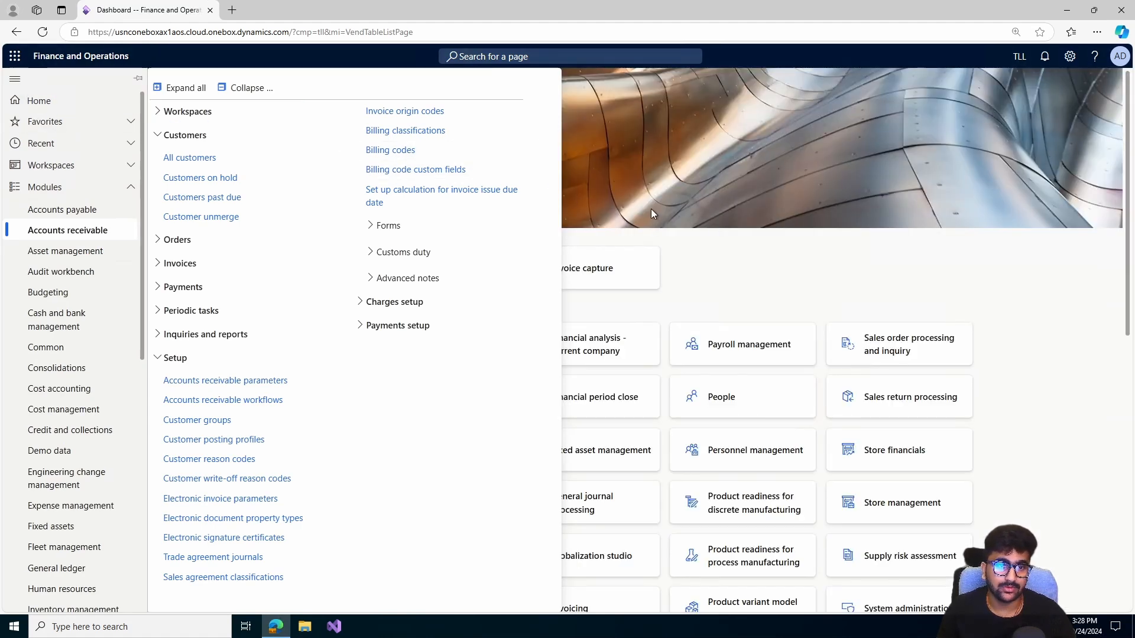
click(808, 274)
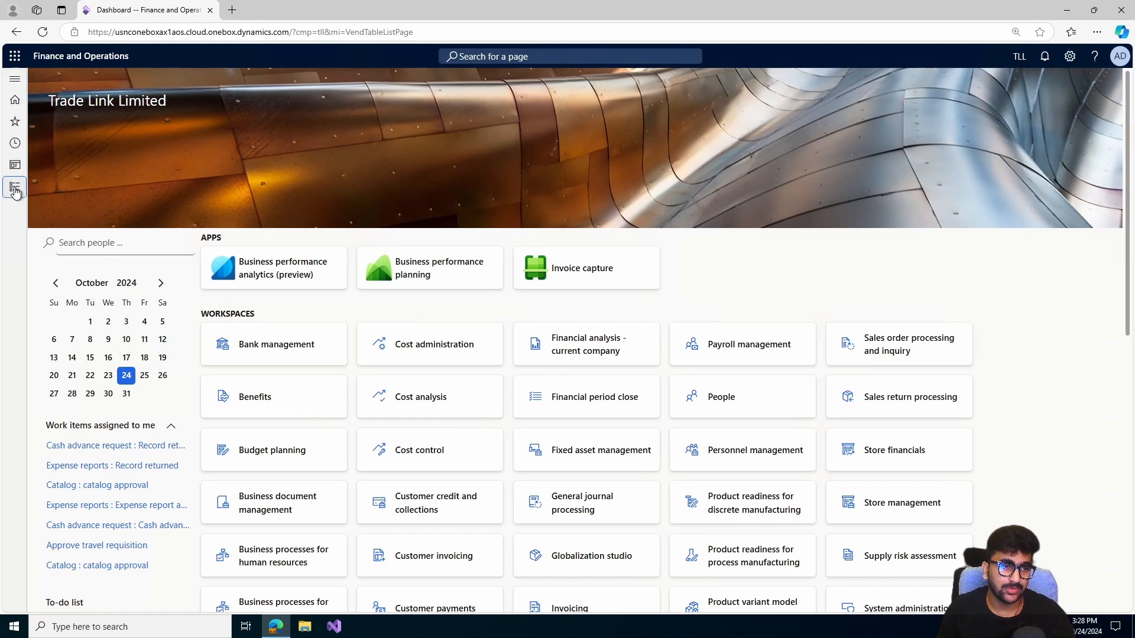
click(15, 186)
scroll(55, 291, down, 5)
click(57, 344)
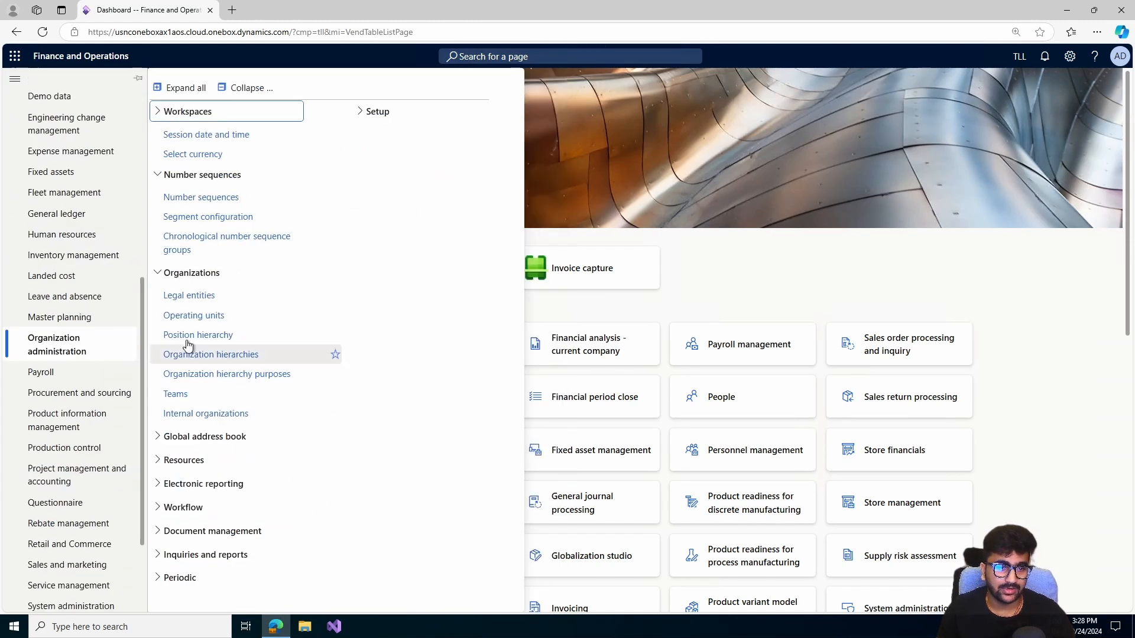
click(224, 200)
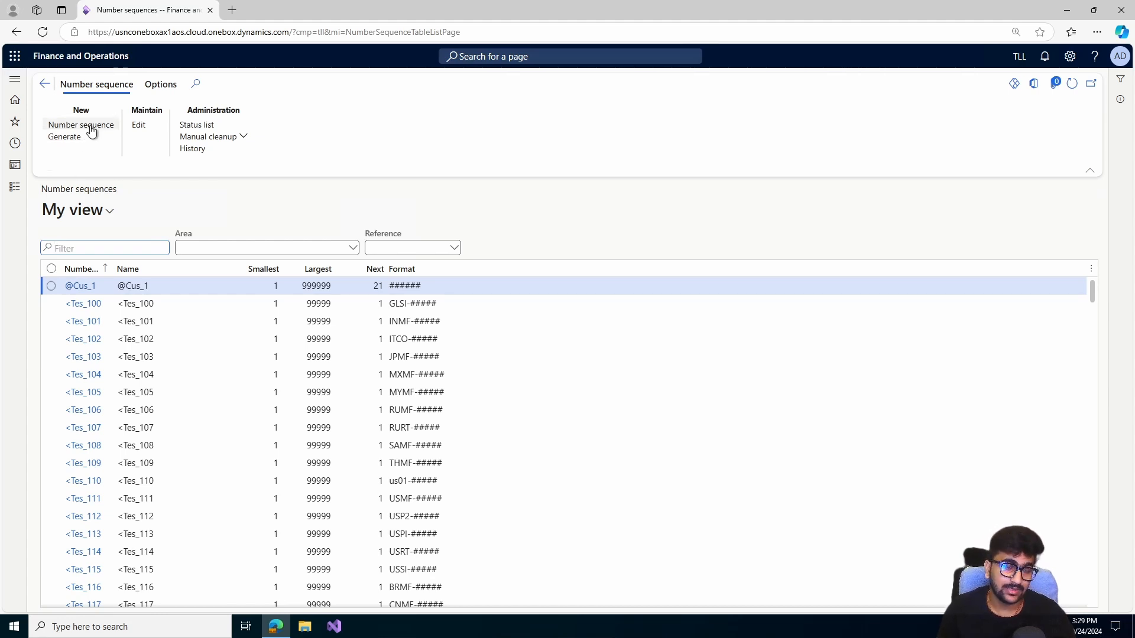
Create a new number sequence with the code VendorSeq and the name Vendor number seq.
click(91, 128)
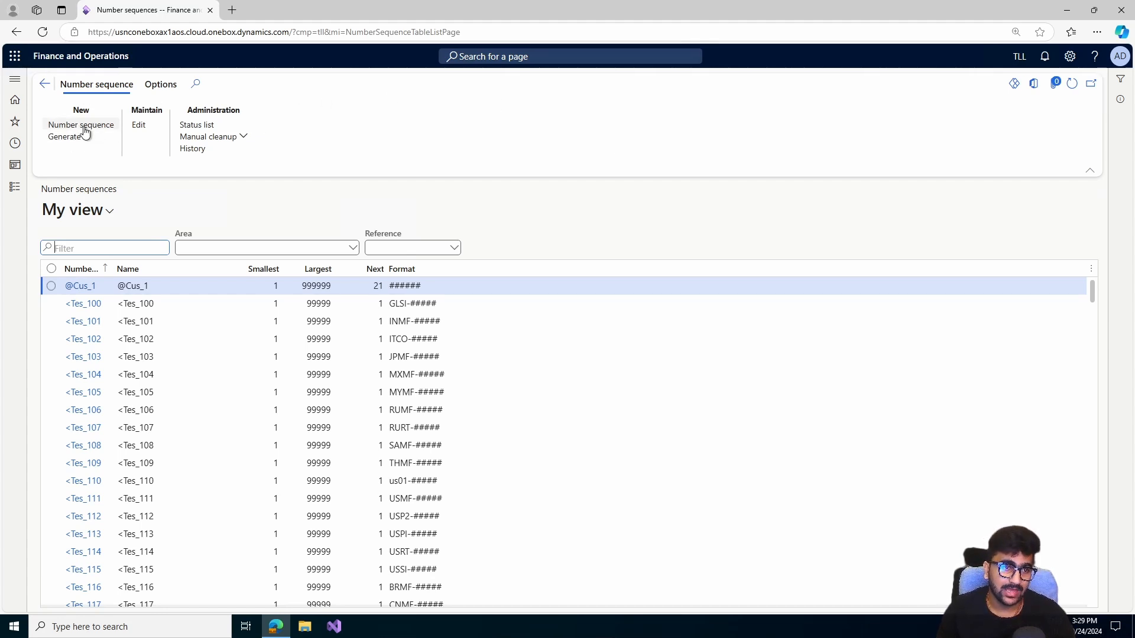
click(85, 129)
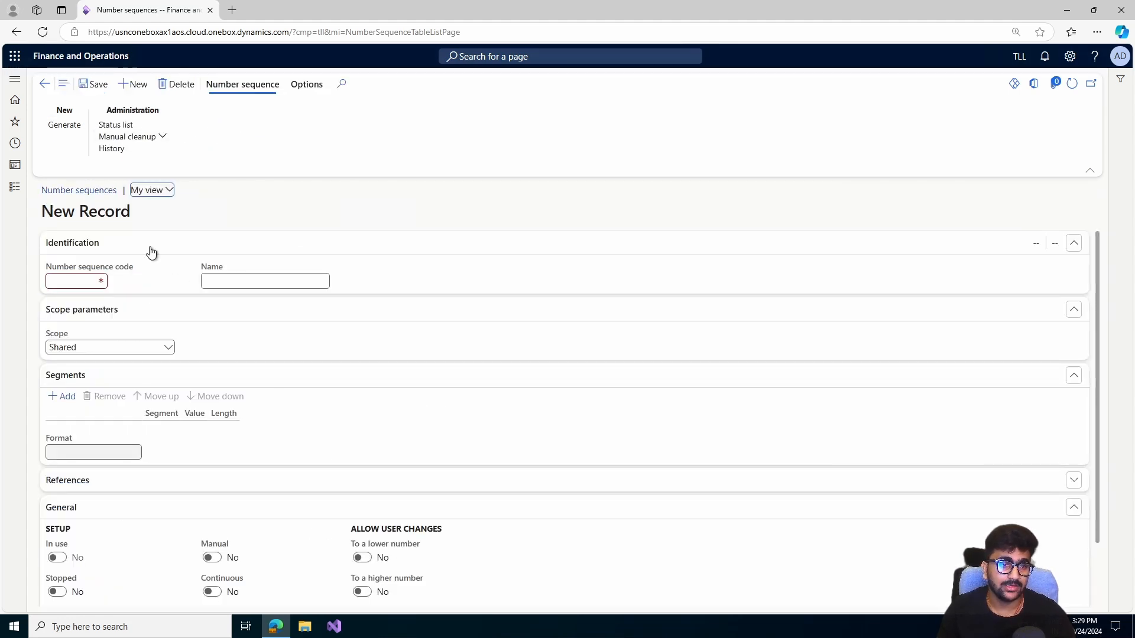
click(67, 283)
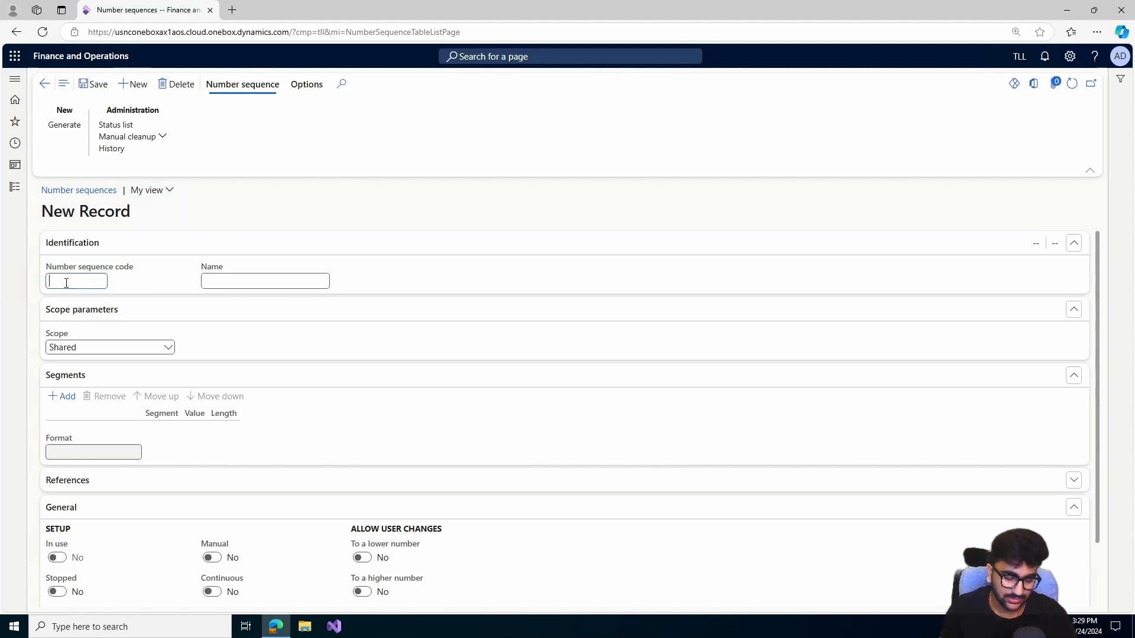
text(VendorSeq)
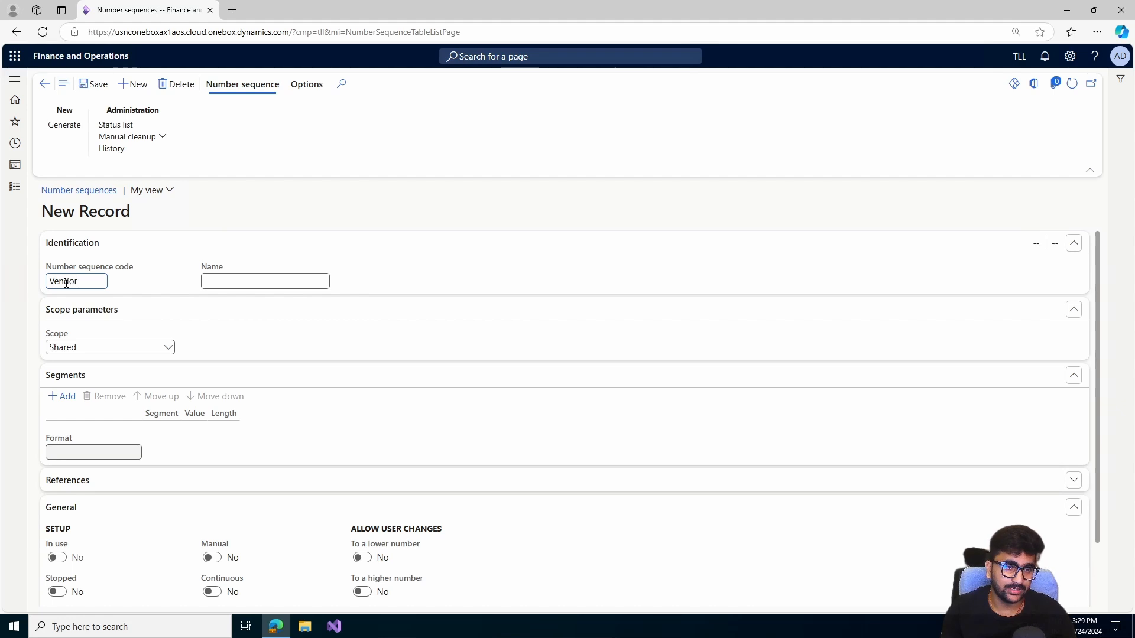
click(269, 286)
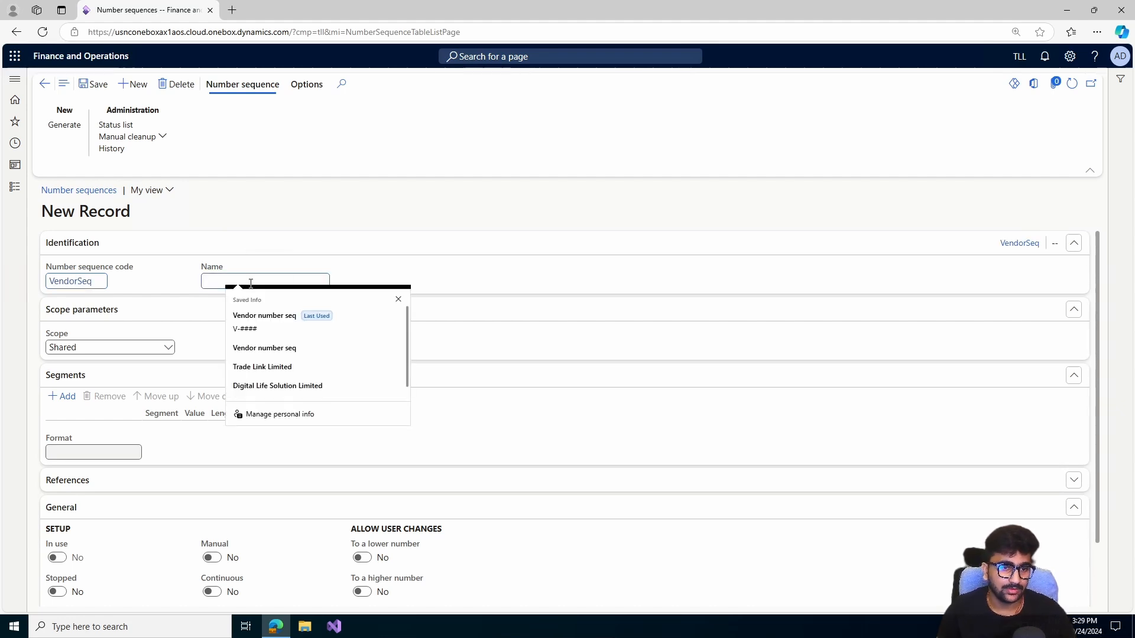
click(270, 318)
click(294, 283)
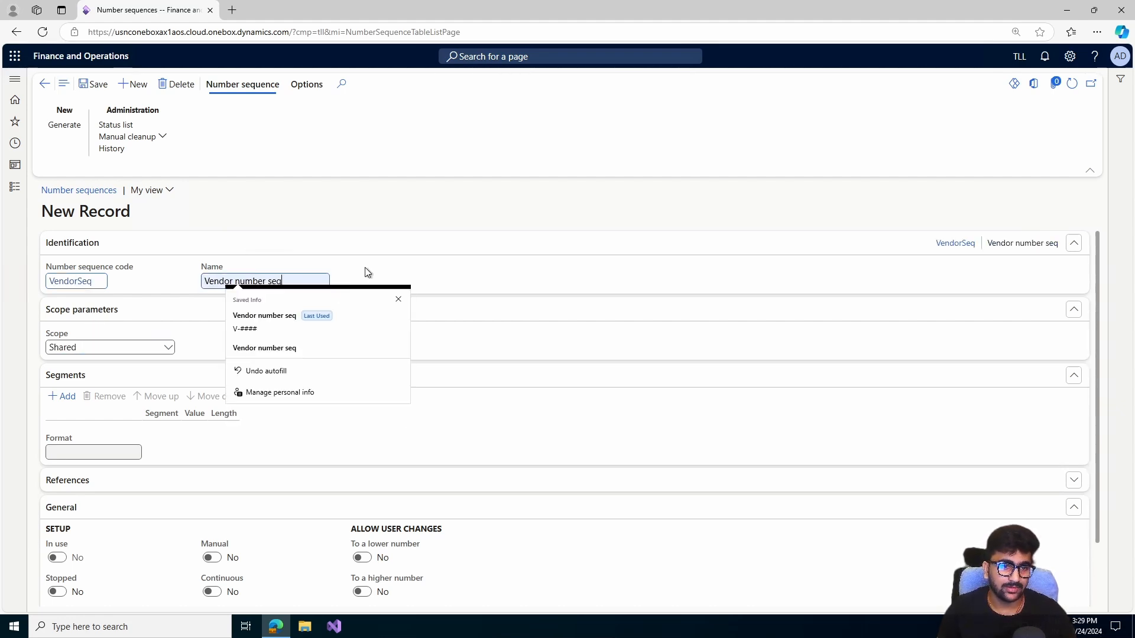
click(190, 283)
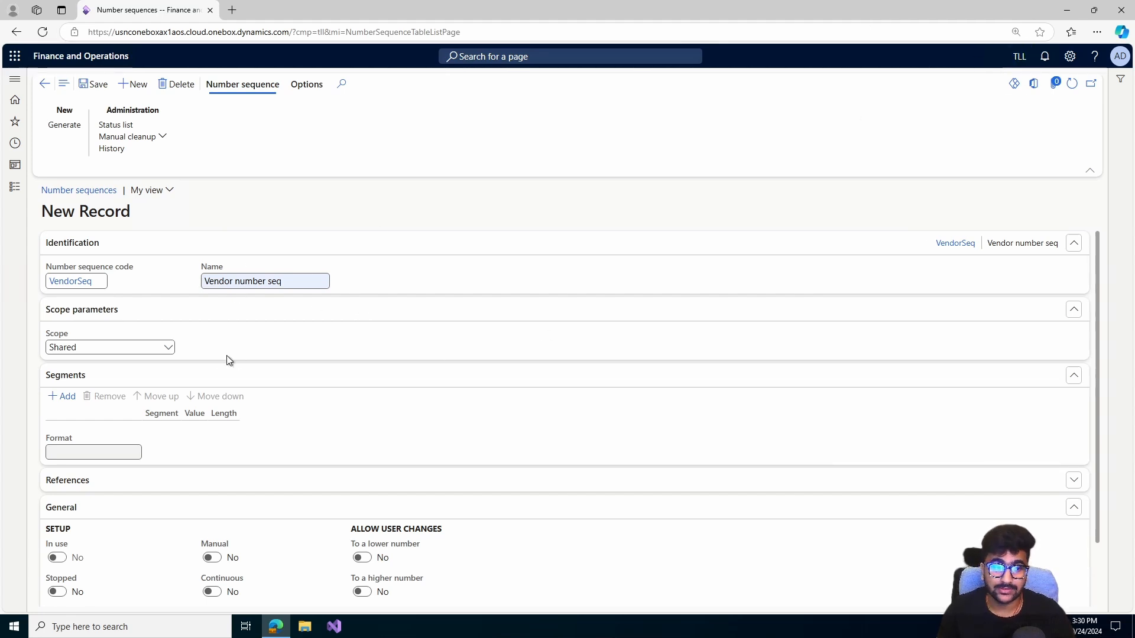
Try the Company scope for the number sequence and switch it back to Shared.
click(168, 348)
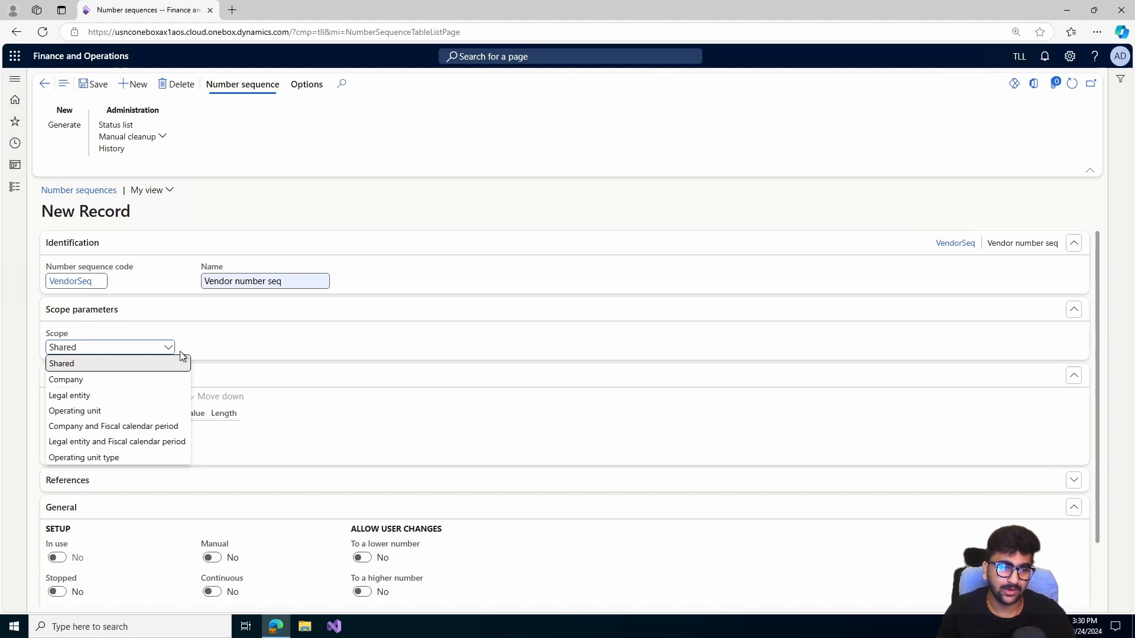
click(160, 384)
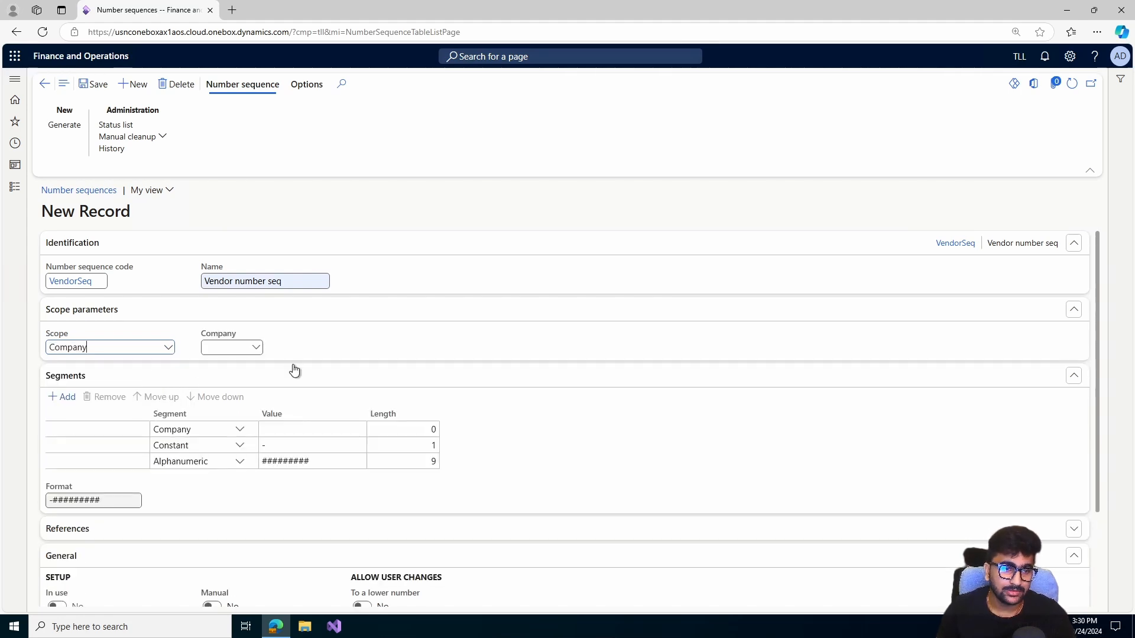
click(168, 348)
click(98, 364)
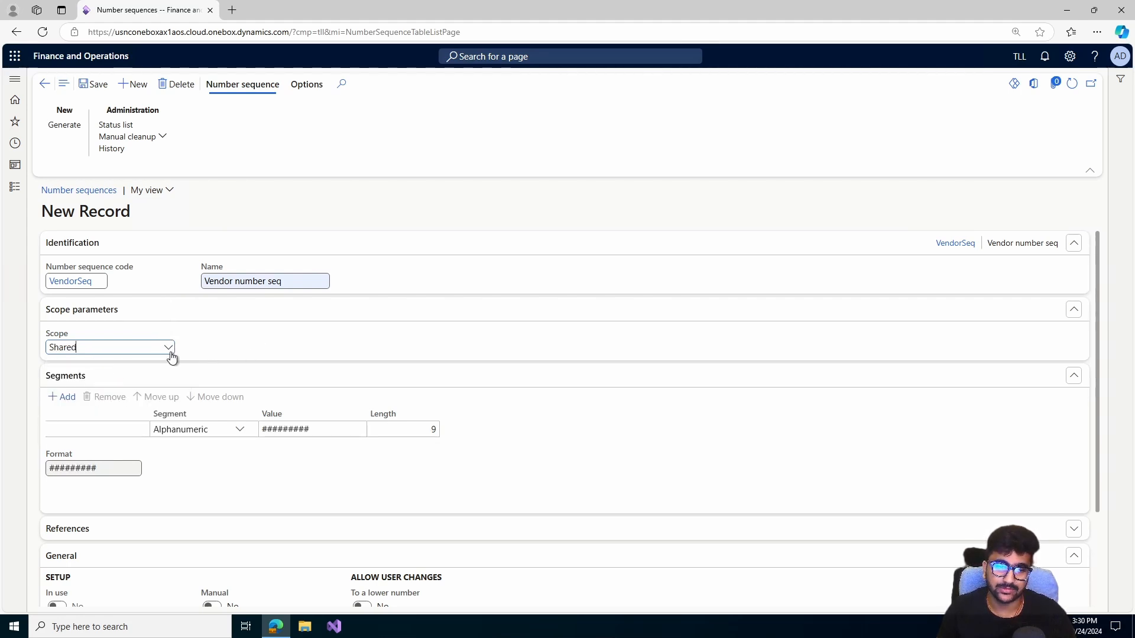
Set the number sequence's scope to Company and choose TLL (Trade Link Limited) as the company.
click(169, 350)
click(145, 380)
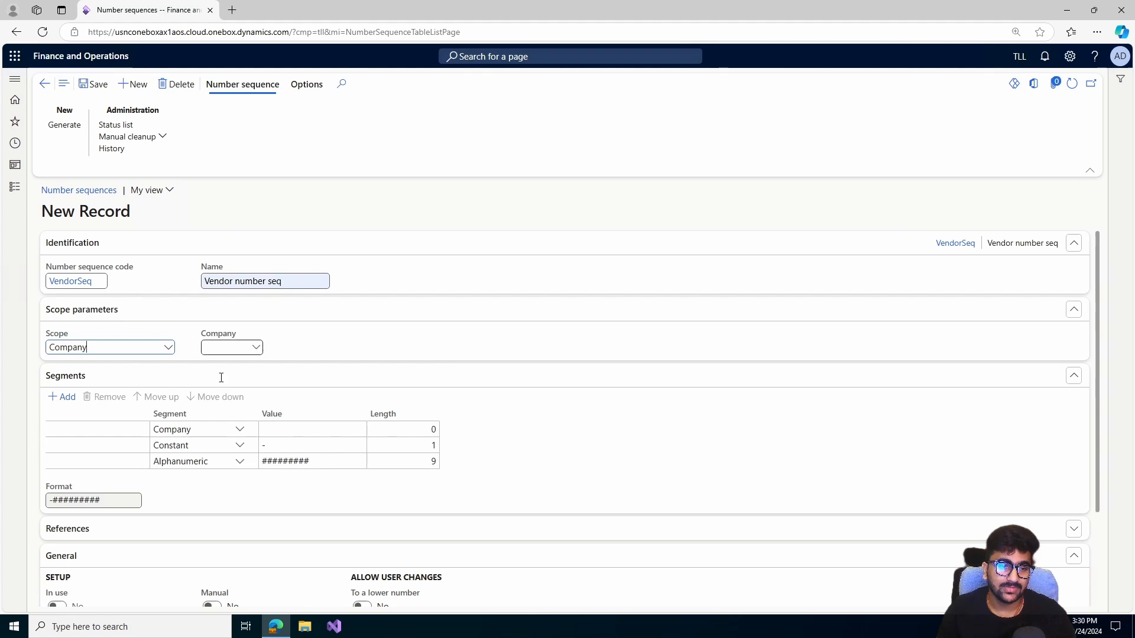
click(256, 350)
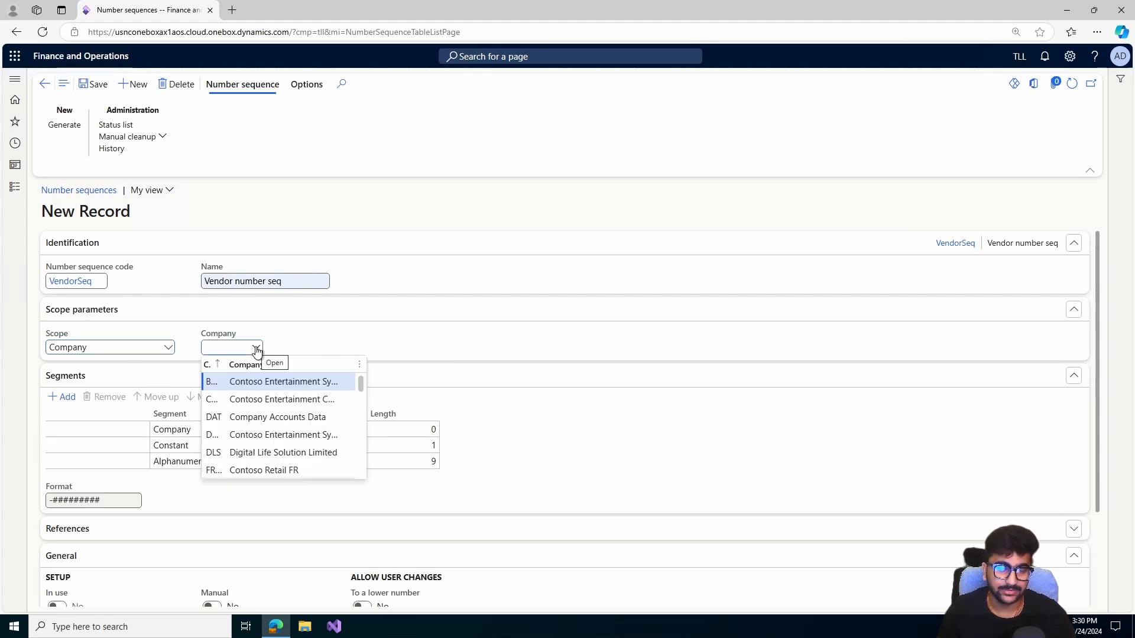
text(tll)
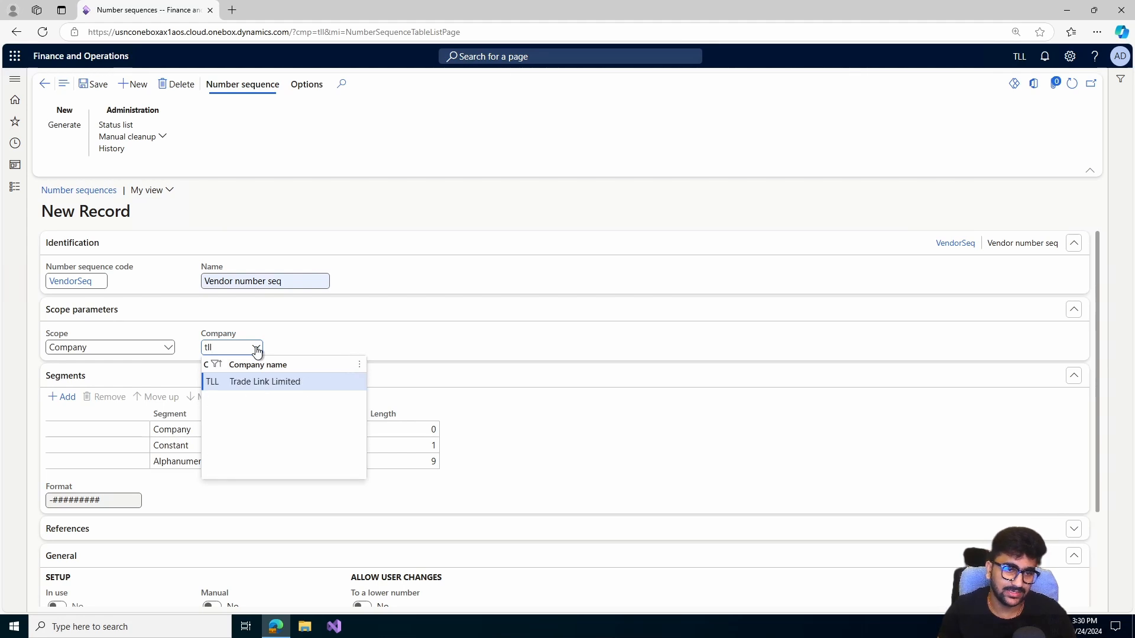
click(268, 382)
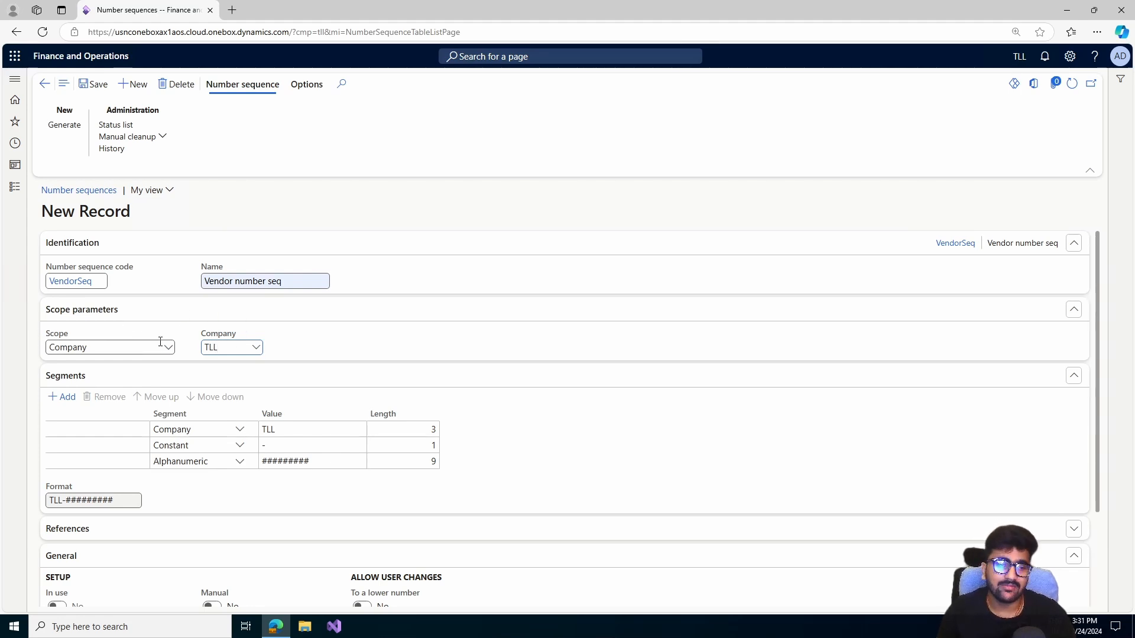
click(168, 347)
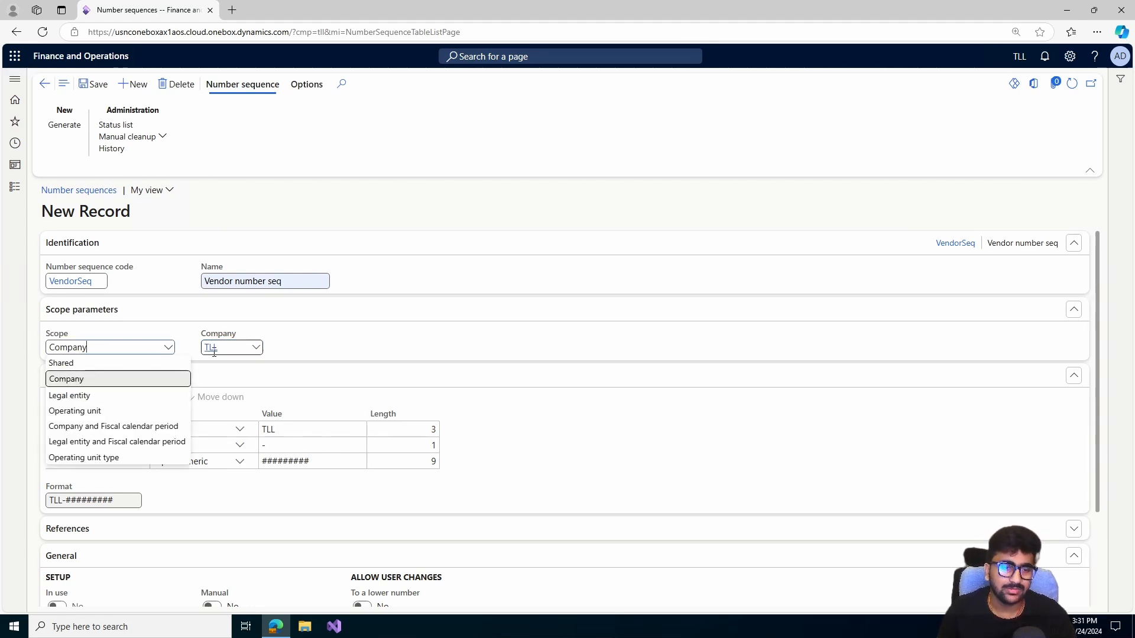
click(185, 334)
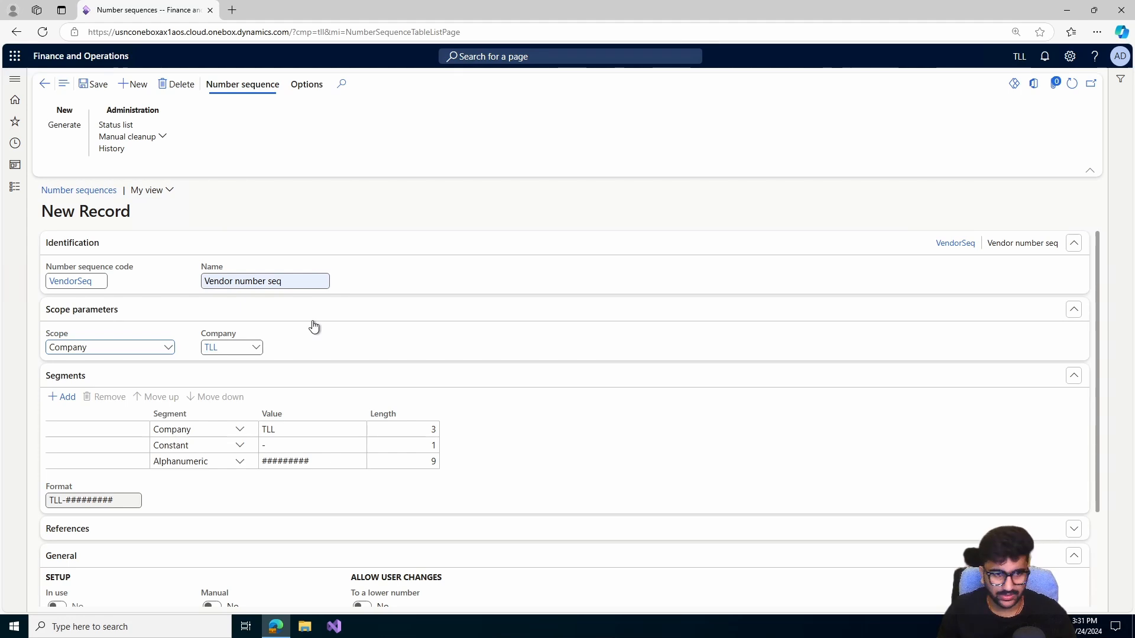
Remove the Company segment from the number sequence and set the Constant segment's value to V-.
click(221, 428)
click(297, 431)
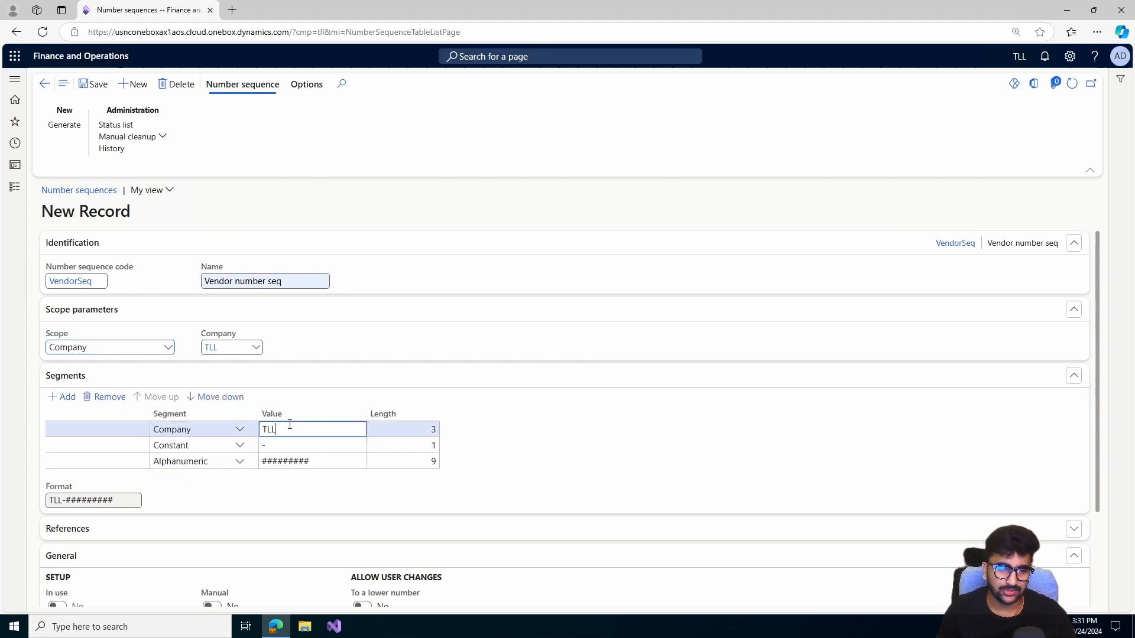
click(117, 403)
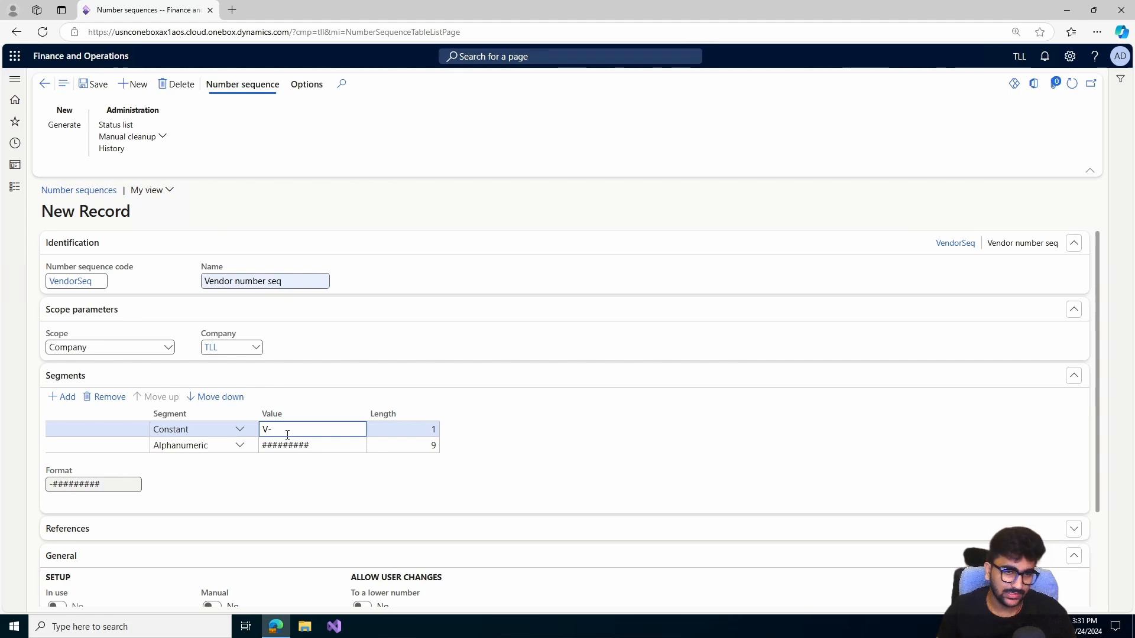
Shorten the Alphanumeric segment's value to #### and check the resulting format preview.
click(322, 446)
drag(309, 446, 279, 445)
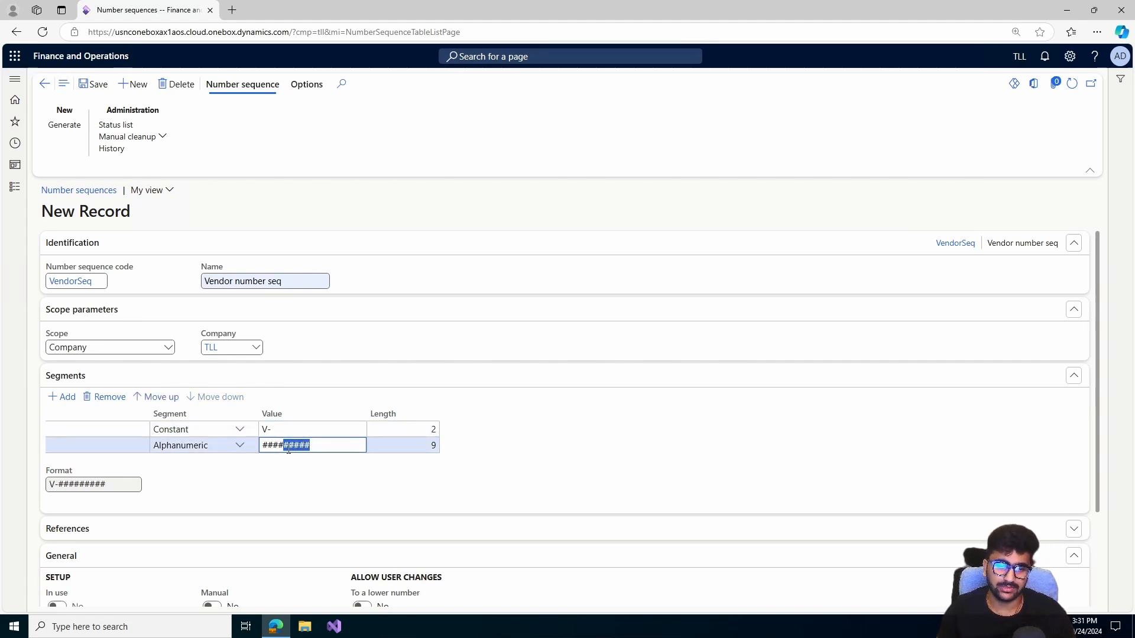
key(BackSpace)
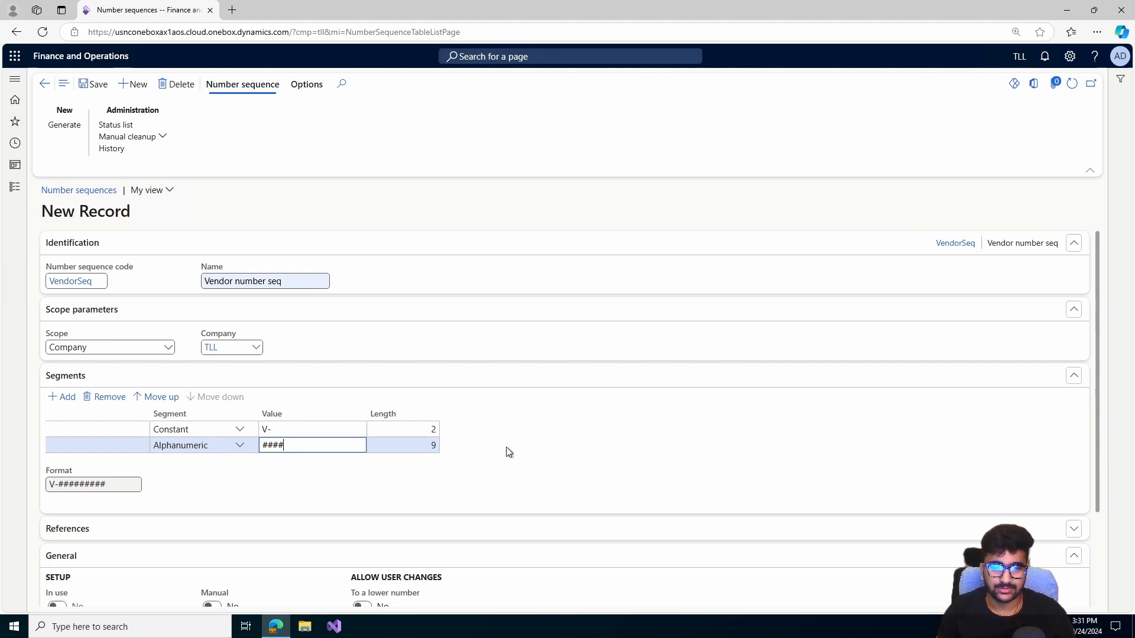
click(542, 446)
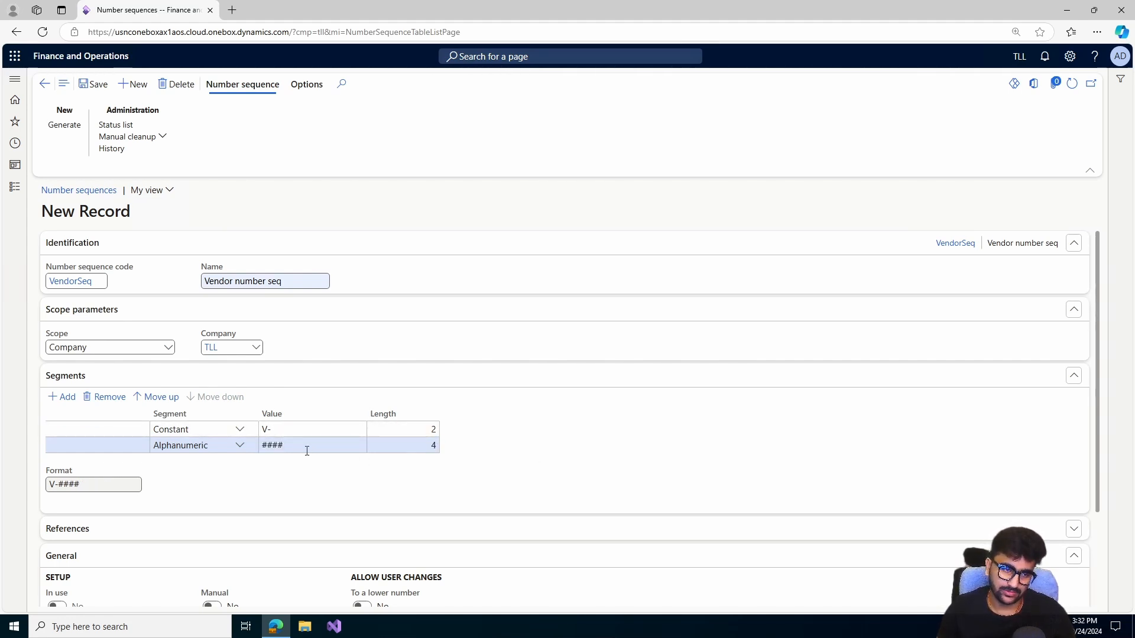
drag(50, 484, 93, 482)
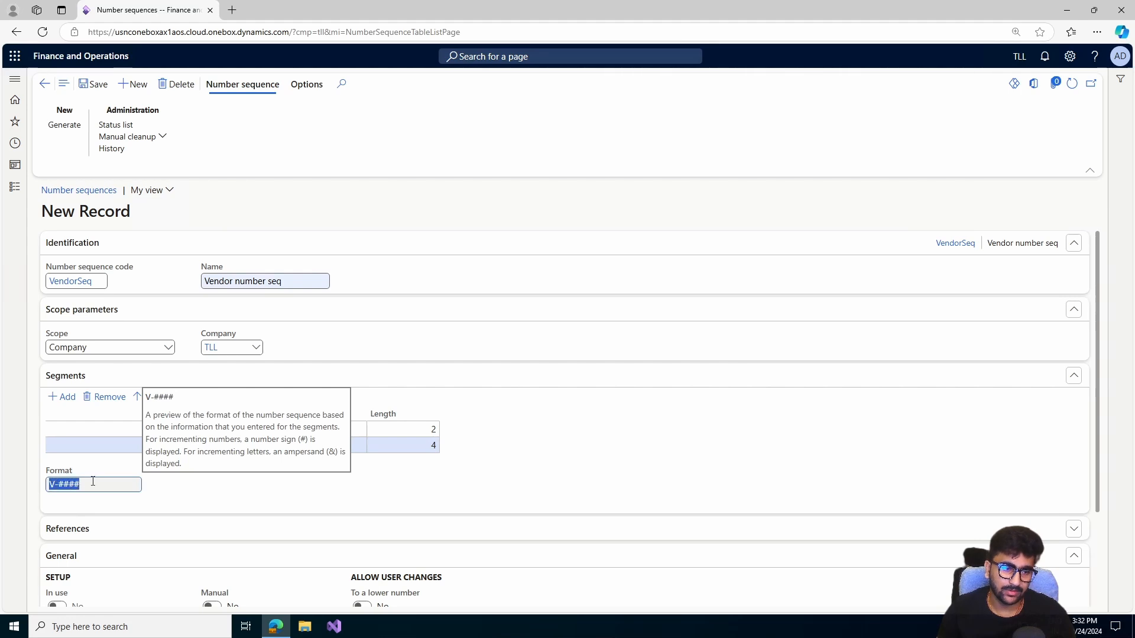
Try to save the new vendor number sequence with the V-#### format.
click(283, 495)
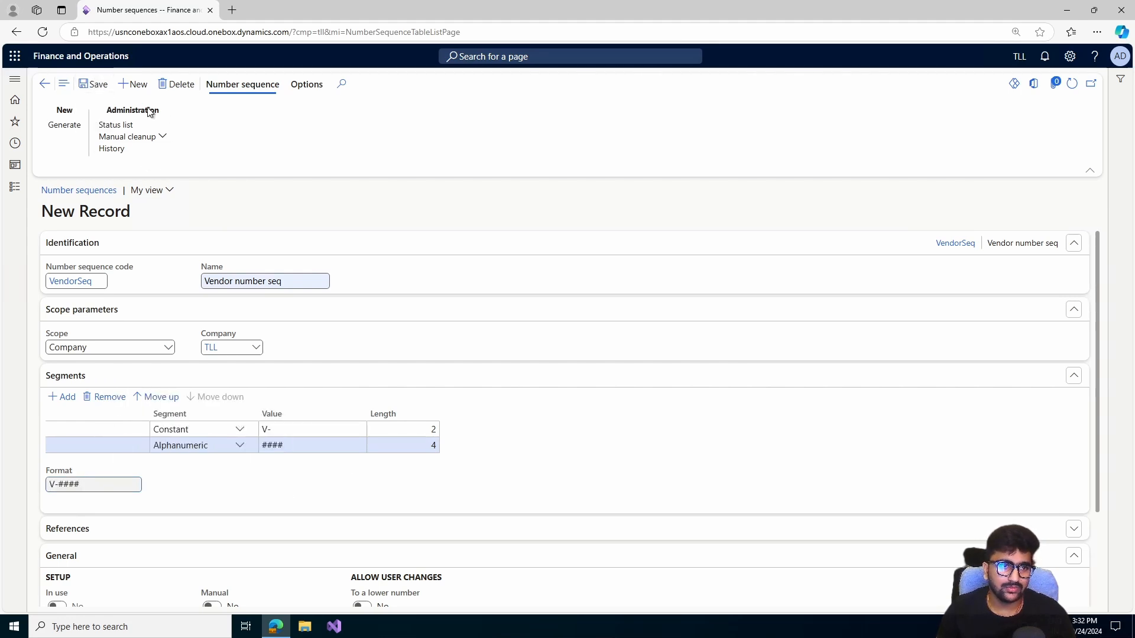
click(93, 84)
scroll(499, 324, down, 2)
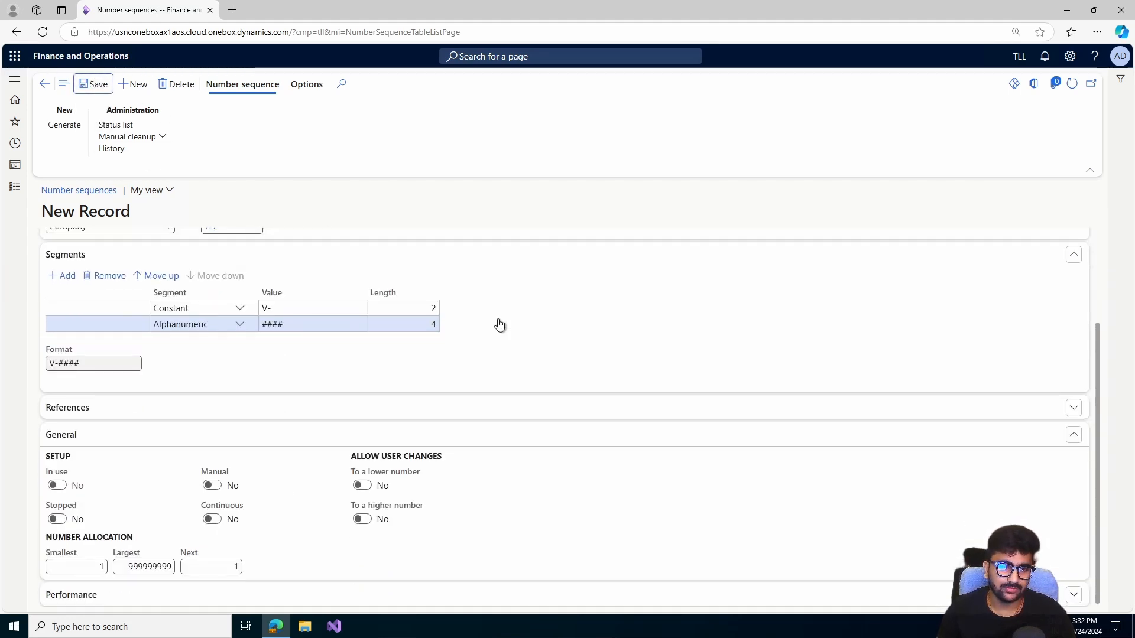
click(94, 82)
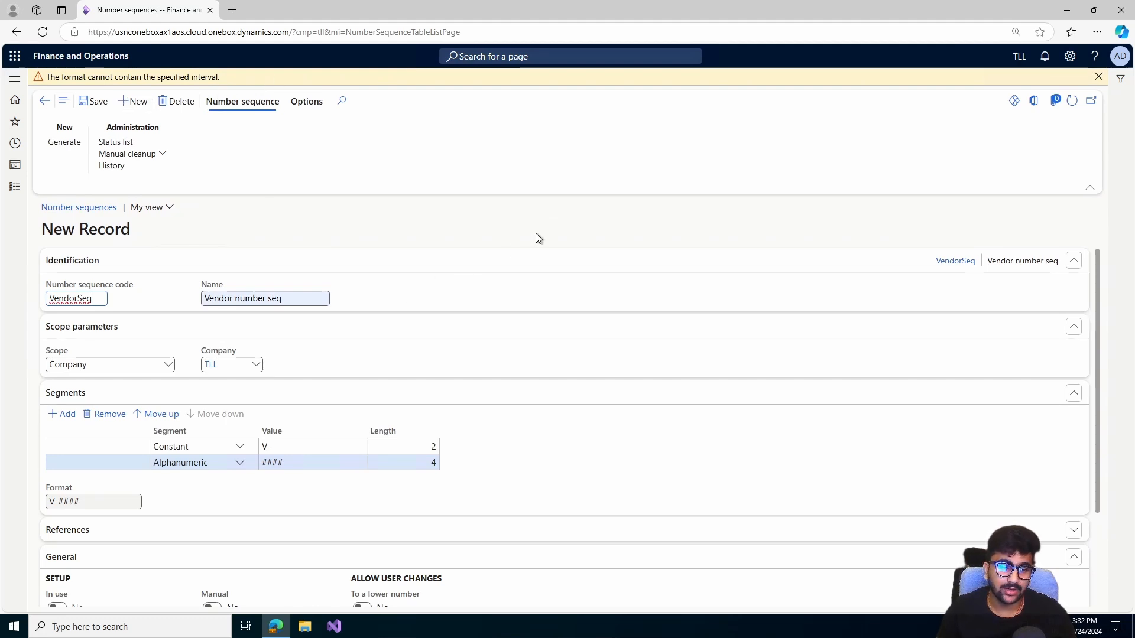
Set the largest number in the number allocation to 9999 and save the vendor number sequence.
scroll(431, 429, down, 2)
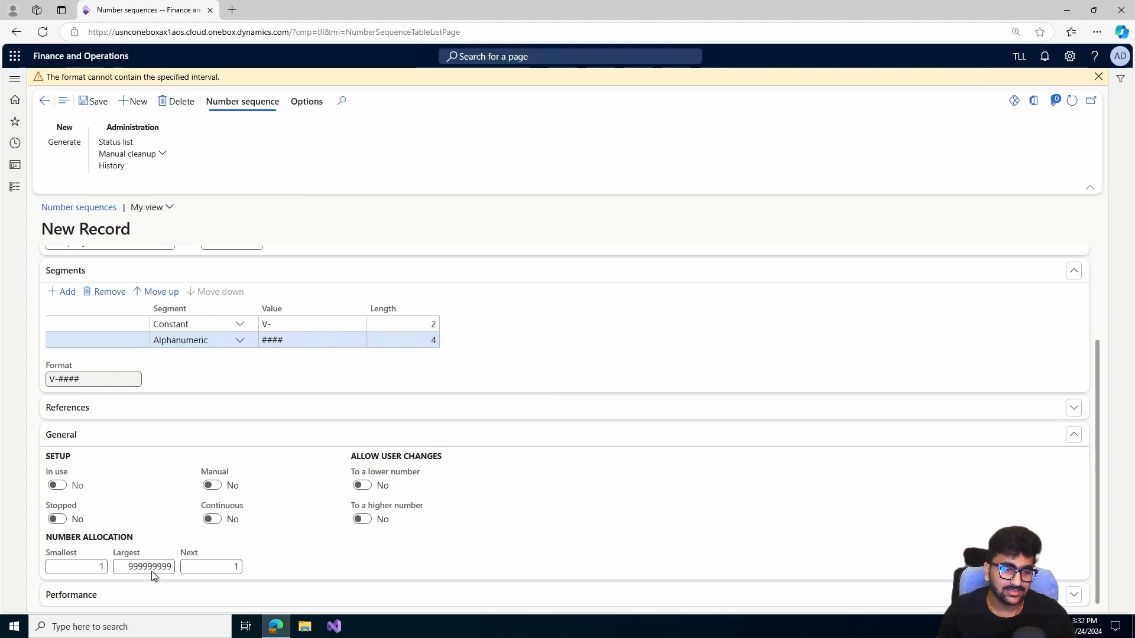
click(148, 566)
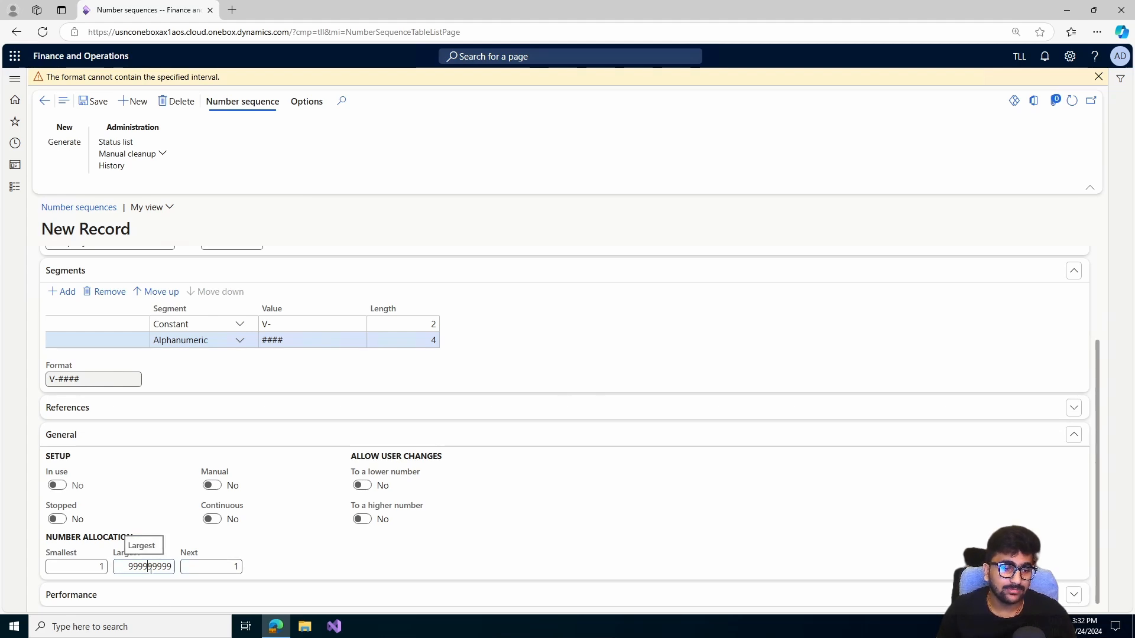
key(shift+End)
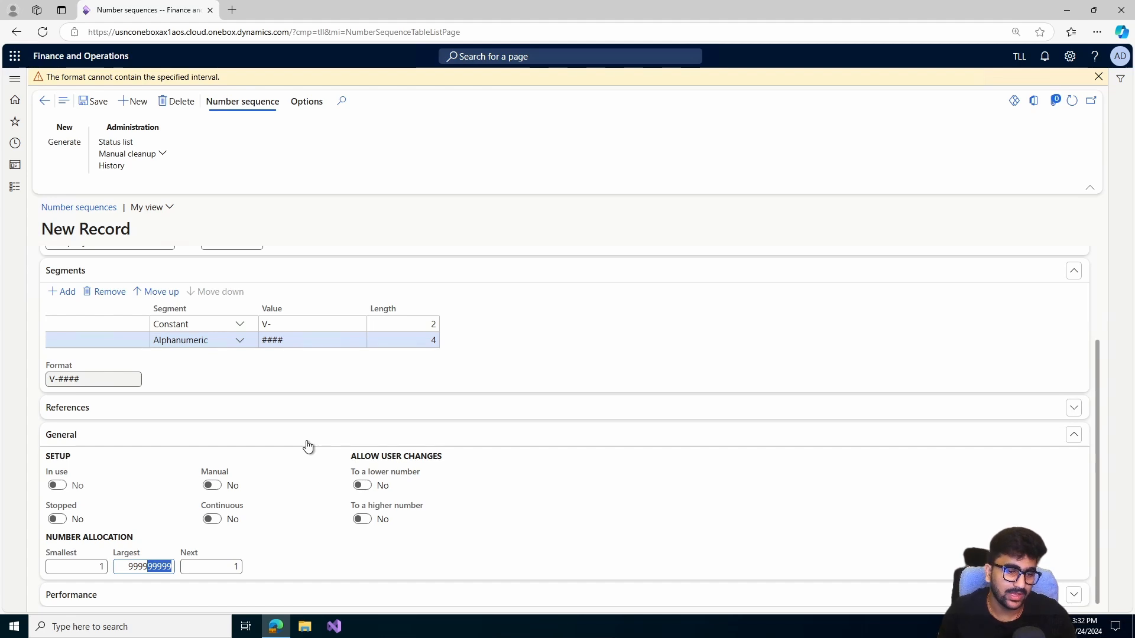
key(BackSpace)
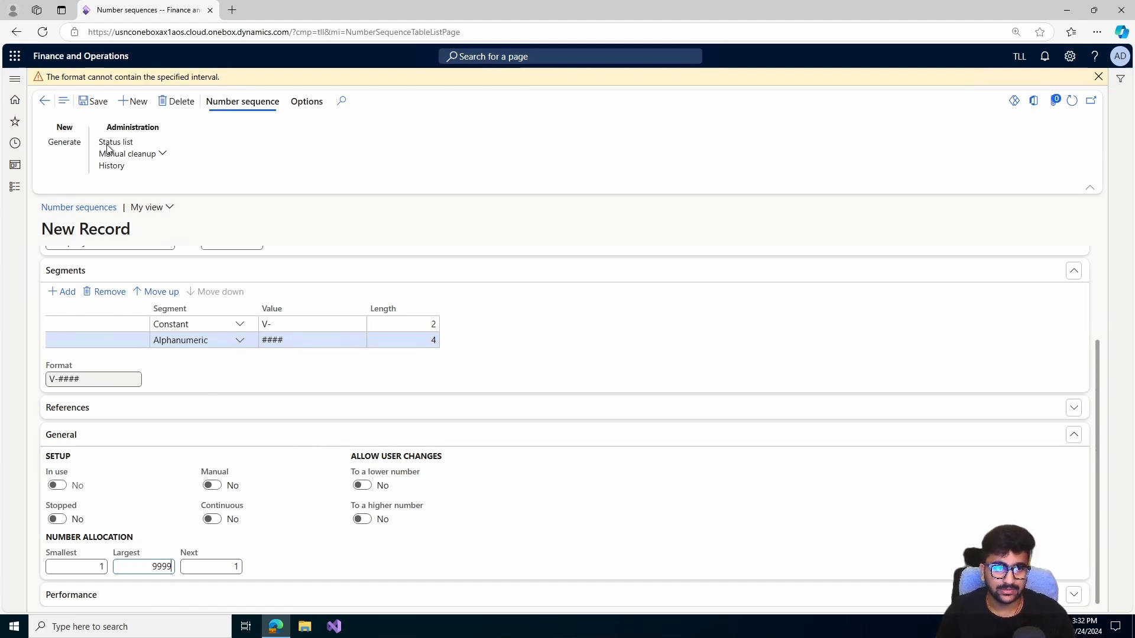
click(94, 102)
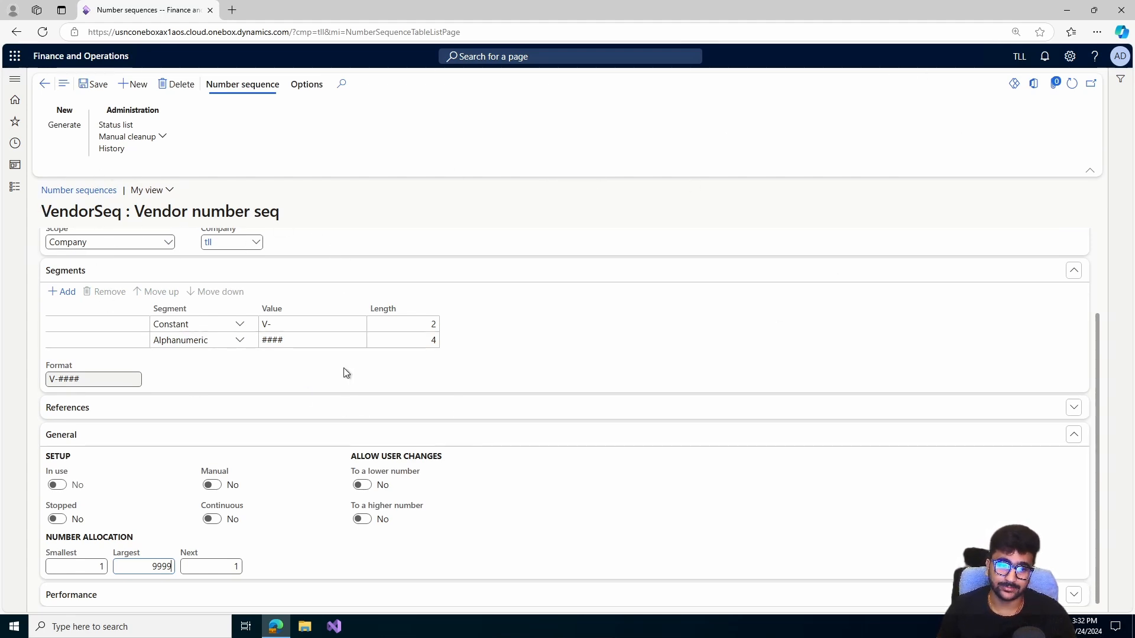
click(94, 84)
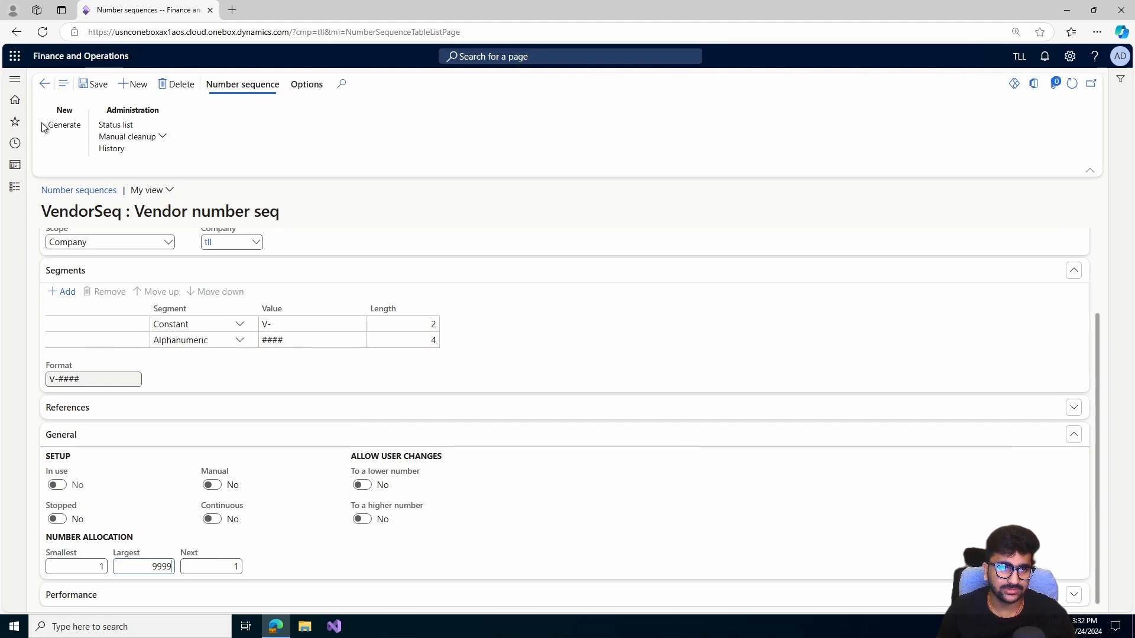
click(89, 87)
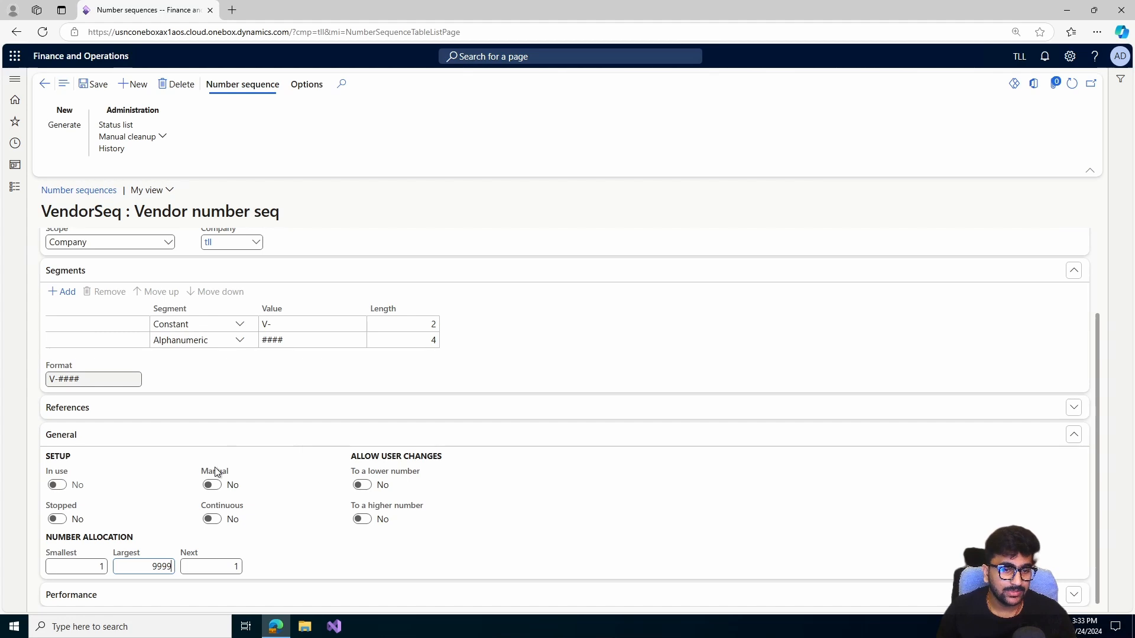
Try the Stopped and Manual options of the number sequence and set both back to No.
click(59, 519)
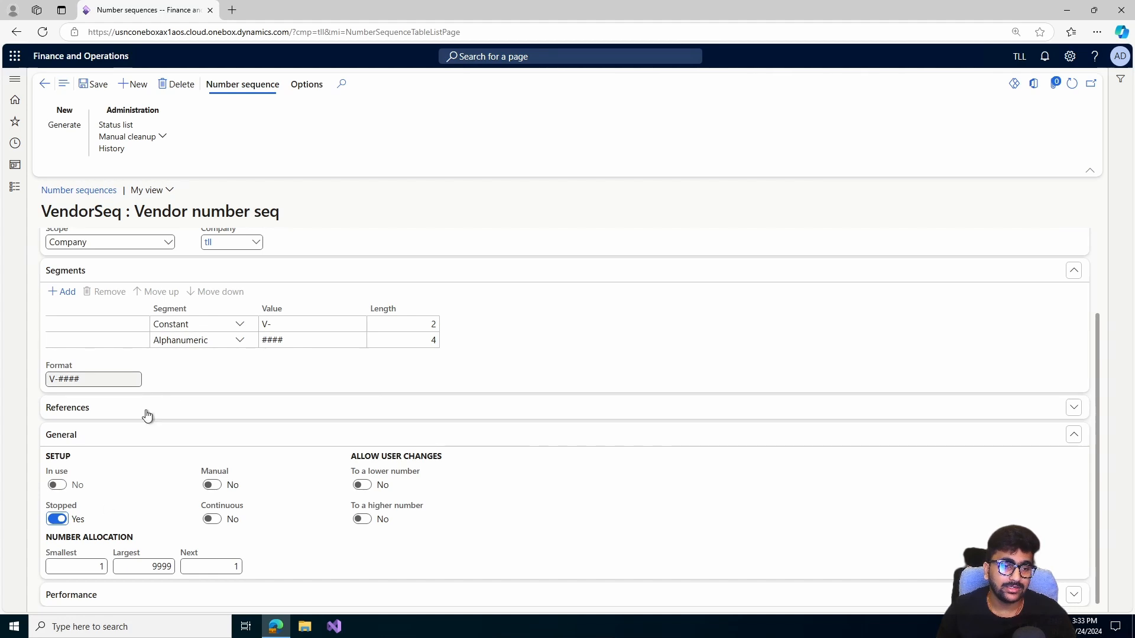
click(63, 520)
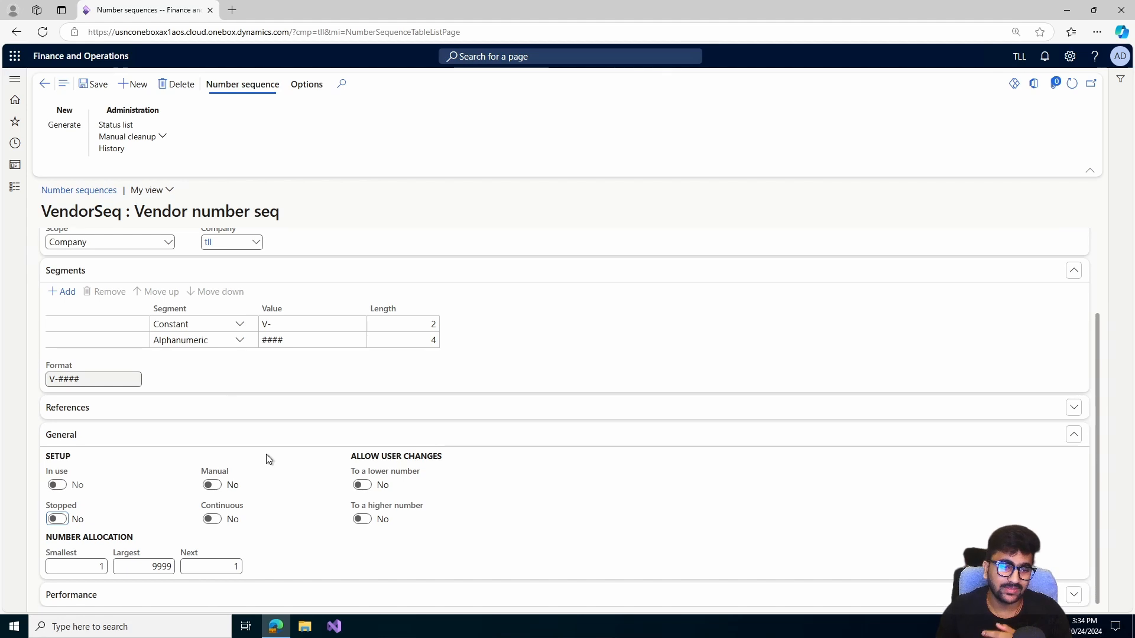
click(212, 486)
click(212, 485)
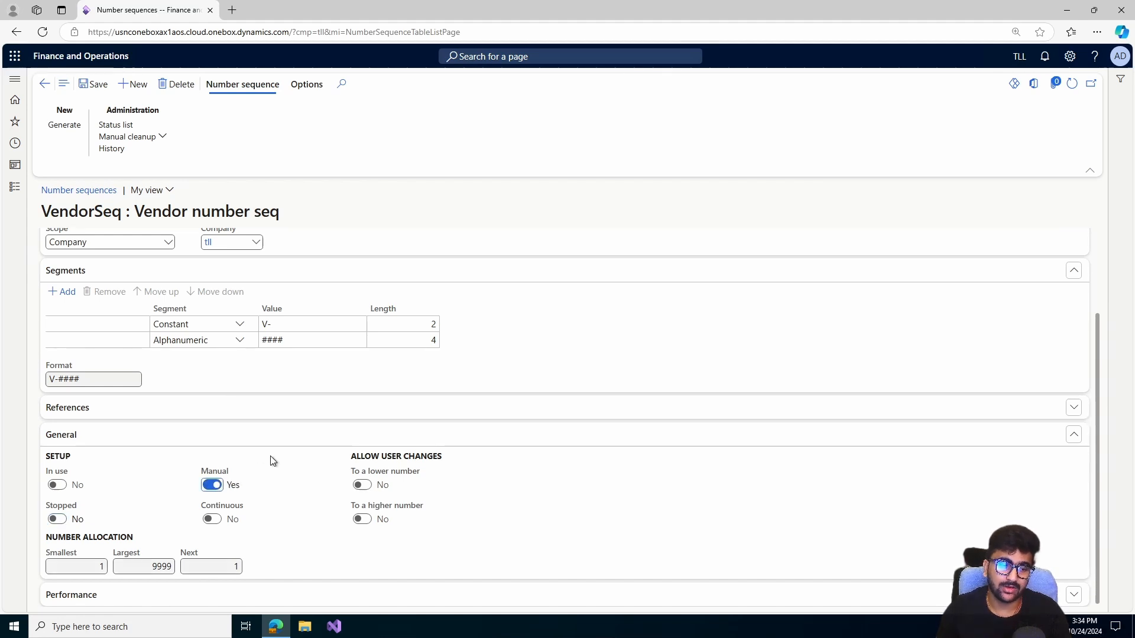
click(213, 486)
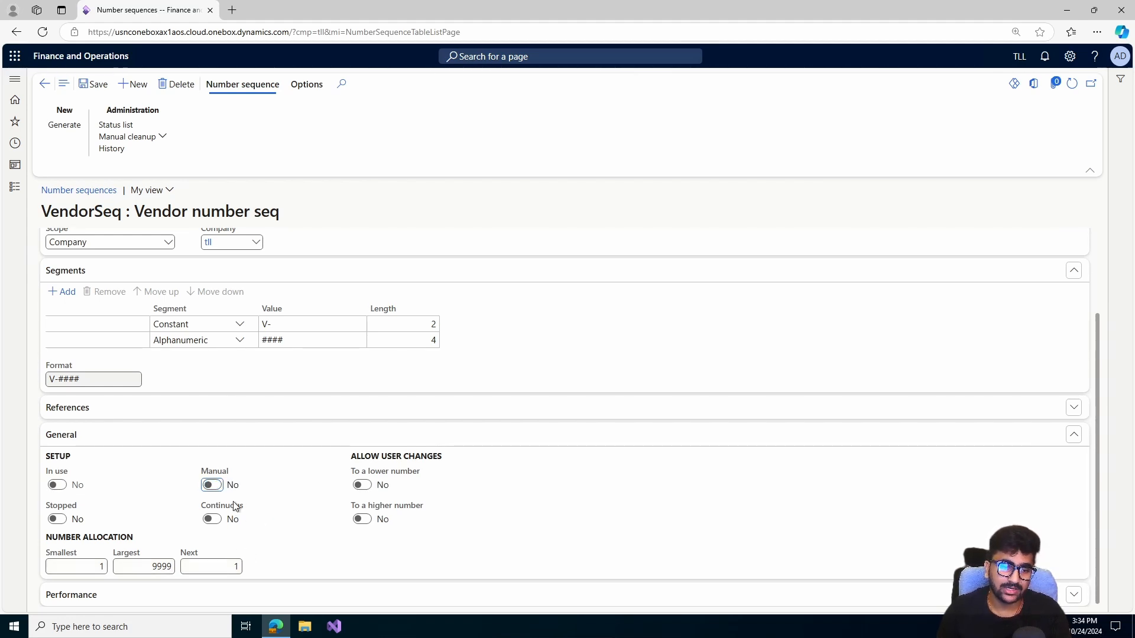
Try the Continuous option, expand the Performance section, and set Continuous back to No to check the preallocation quantity.
key(Tab)
key(space)
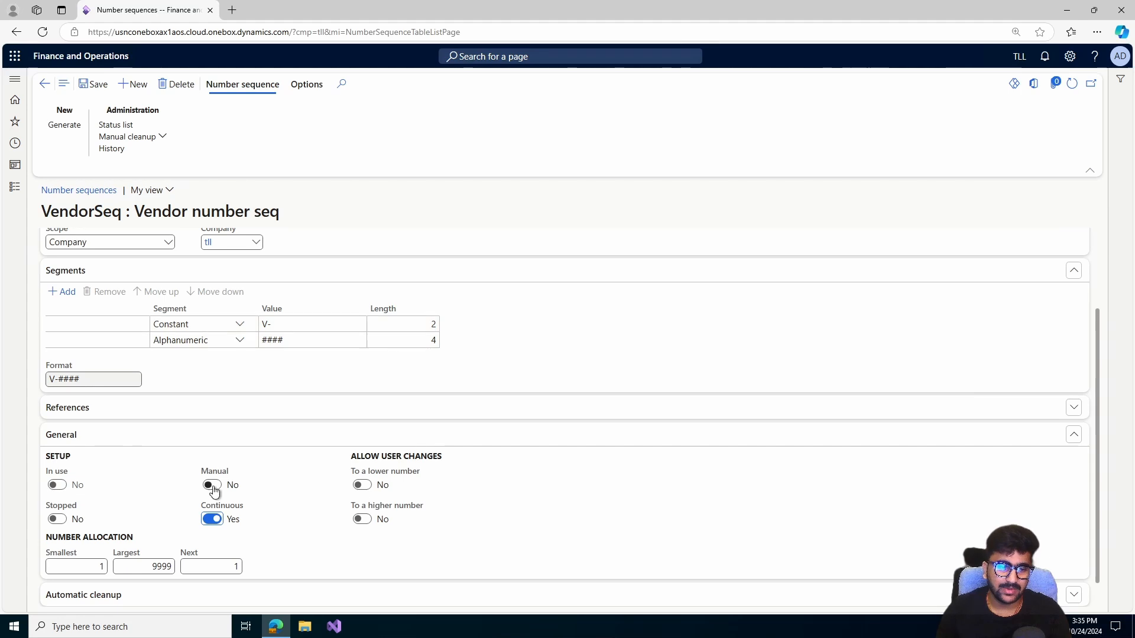
scroll(249, 510, down, 1)
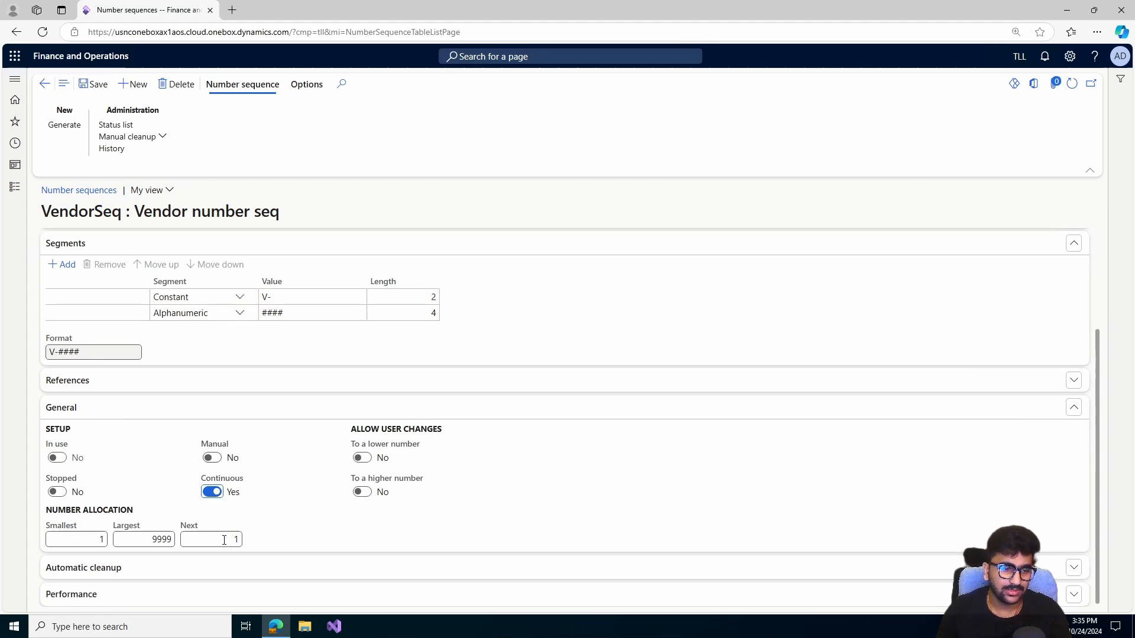
click(211, 594)
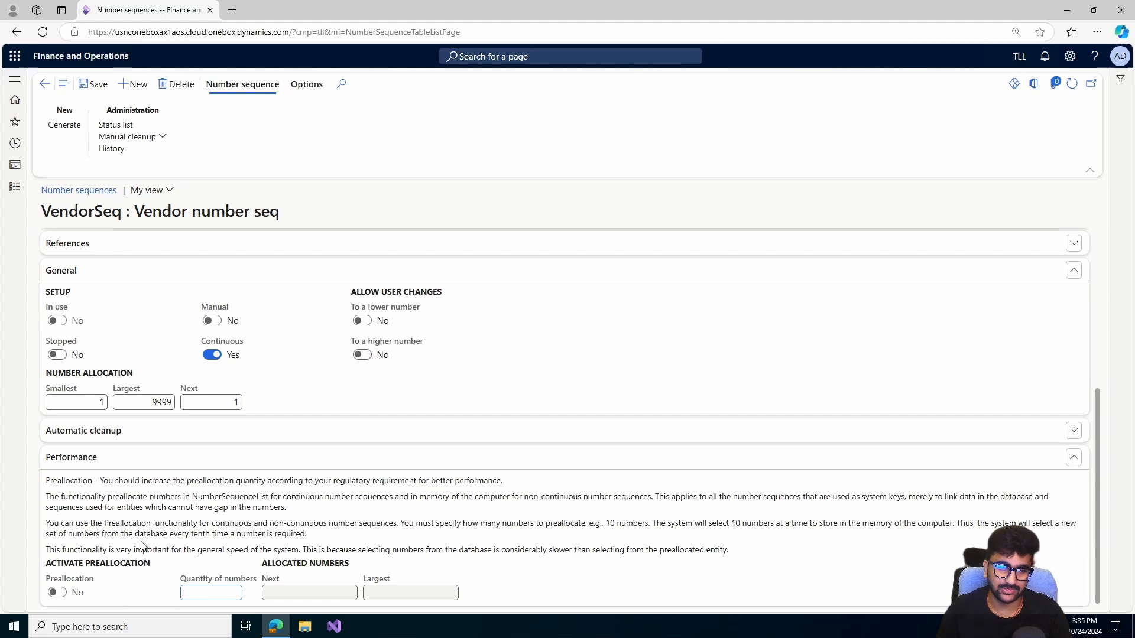
click(217, 356)
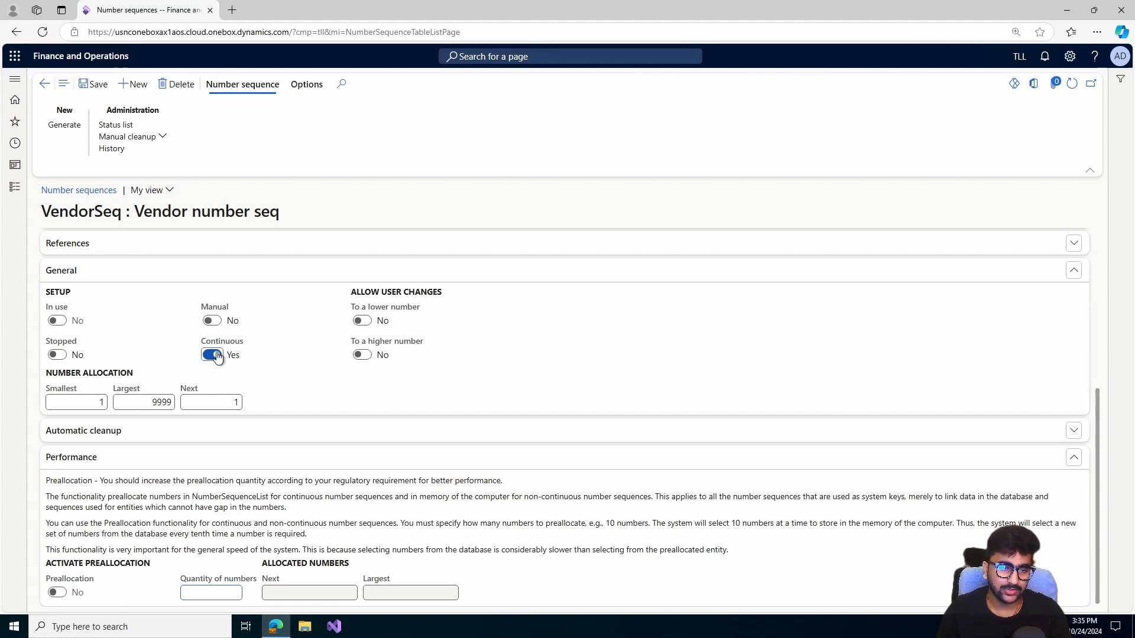
click(214, 356)
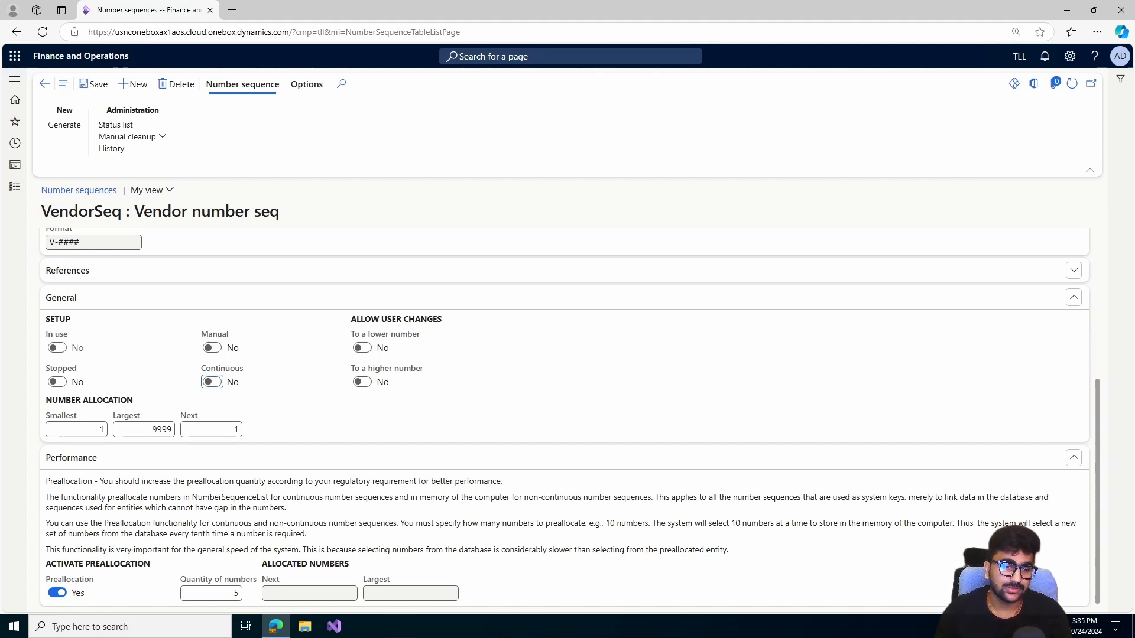
click(223, 586)
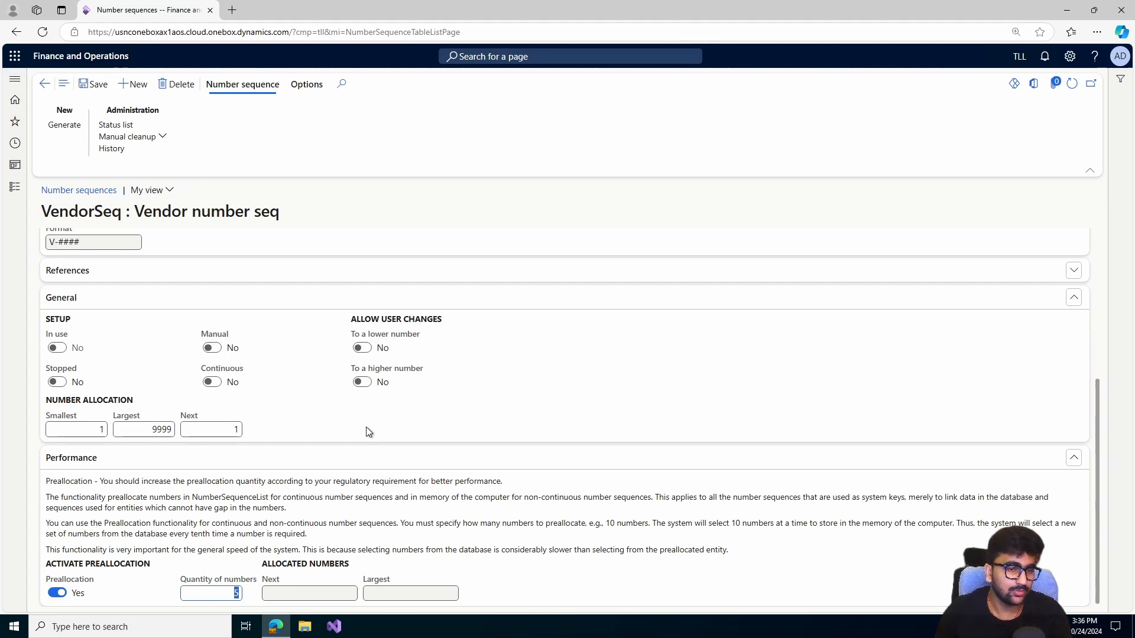
Set Continuous to Yes again to check whether preallocation can be activated, and return it to No.
click(211, 382)
scroll(240, 441, down, 1)
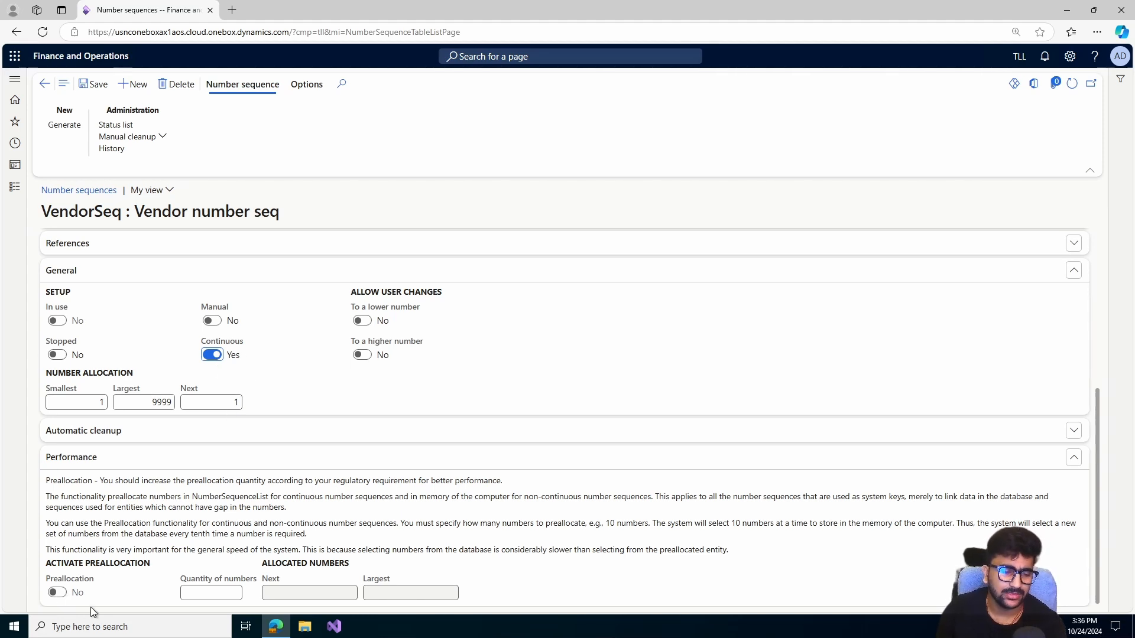
click(57, 593)
click(211, 355)
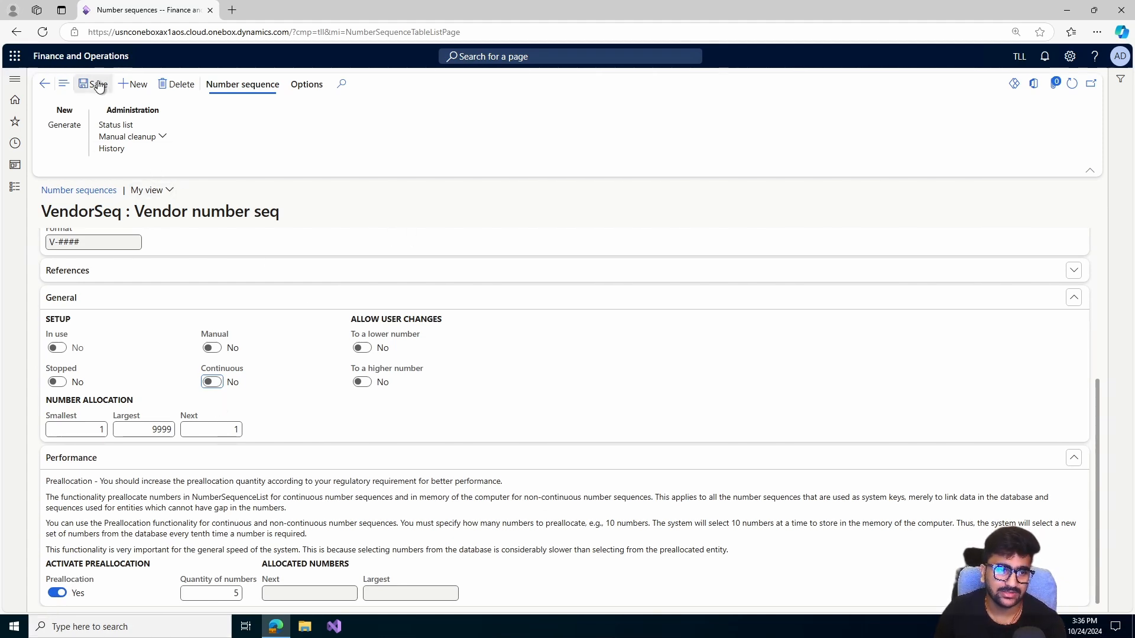
Expand the References section of the vendor number sequence and duplicate the browser tab.
scroll(315, 397, up, 2)
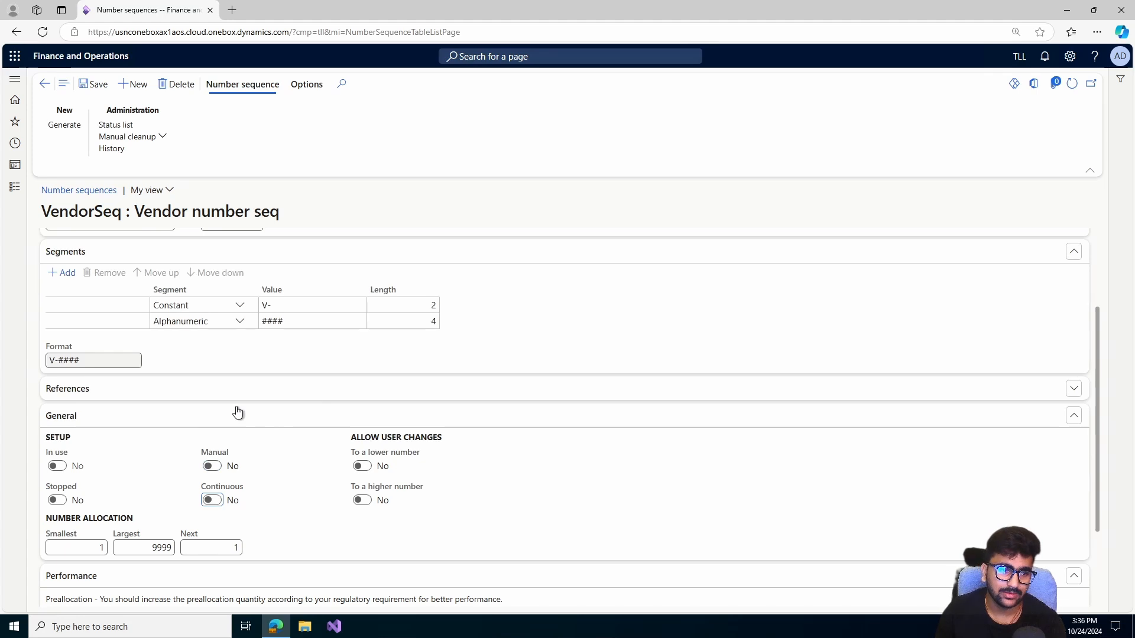
click(232, 389)
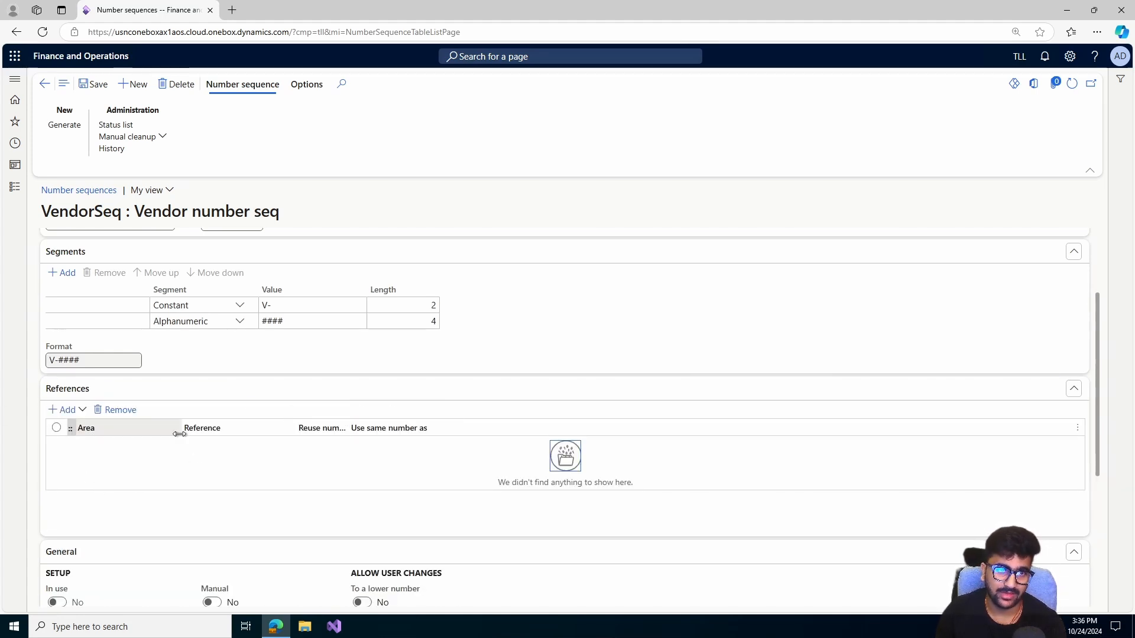
right_click(160, 5)
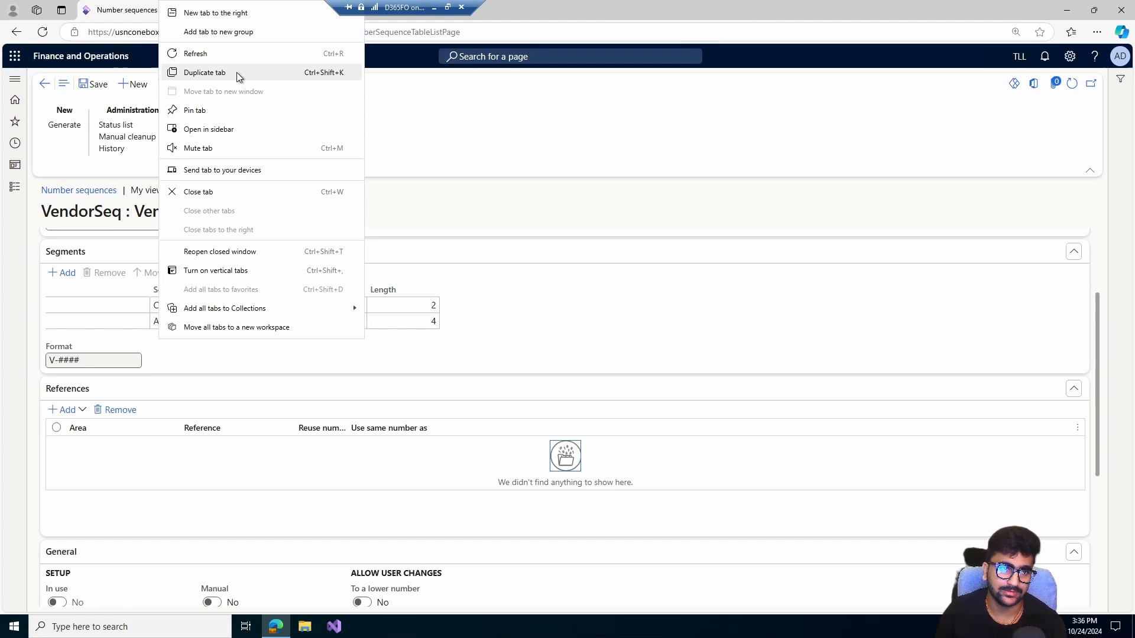
click(237, 72)
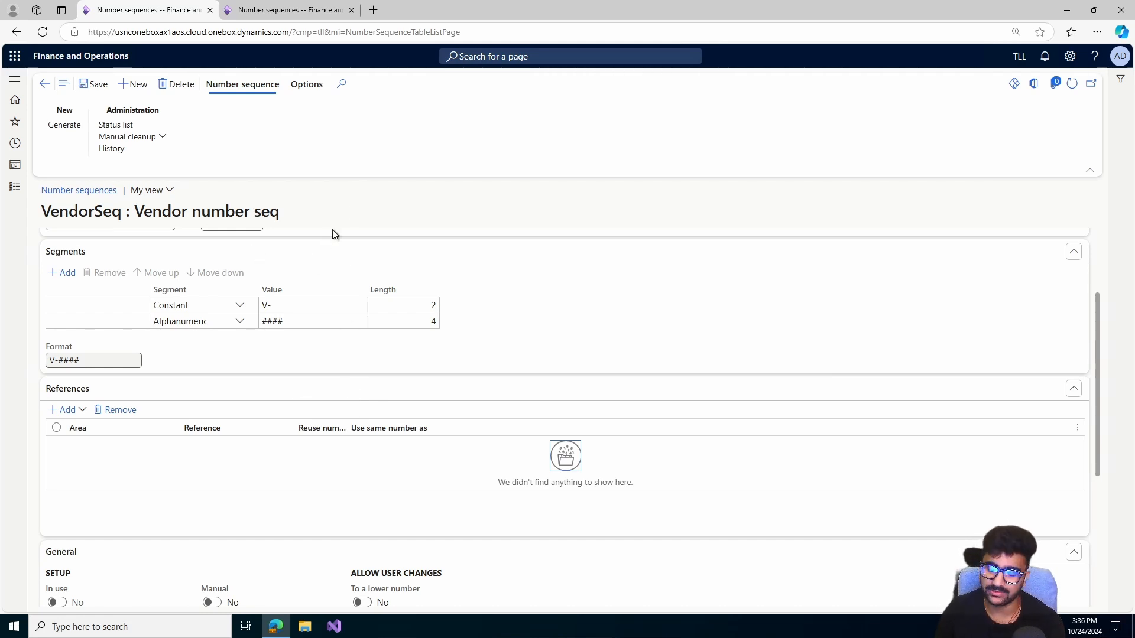
In the duplicated tab, open the number sequence settings of the Accounts payable parameters.
click(283, 10)
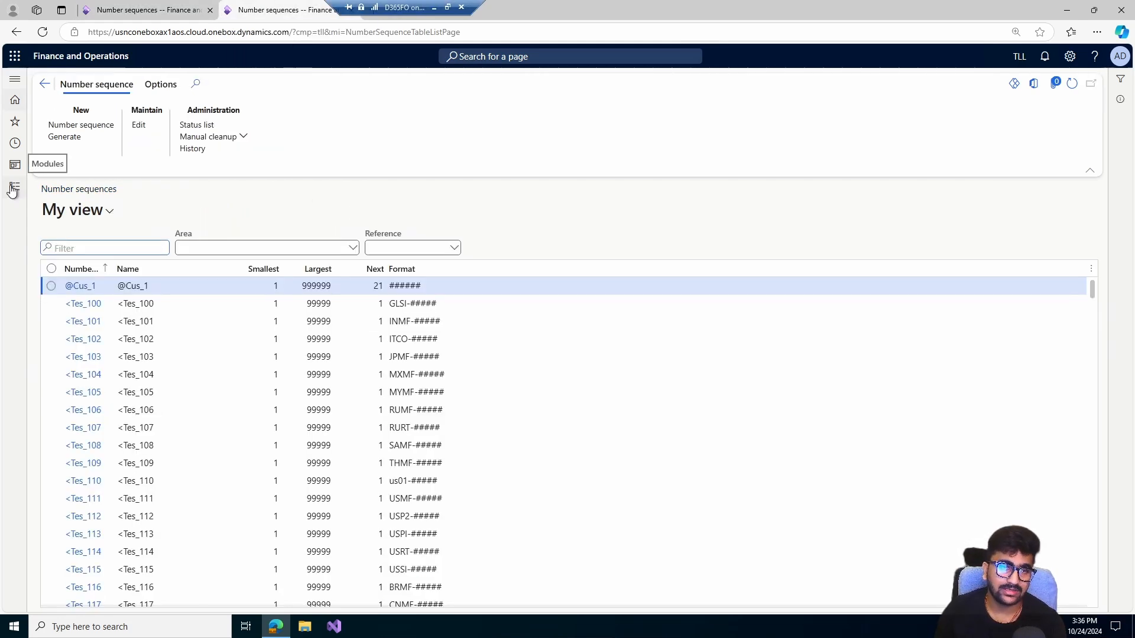
click(87, 18)
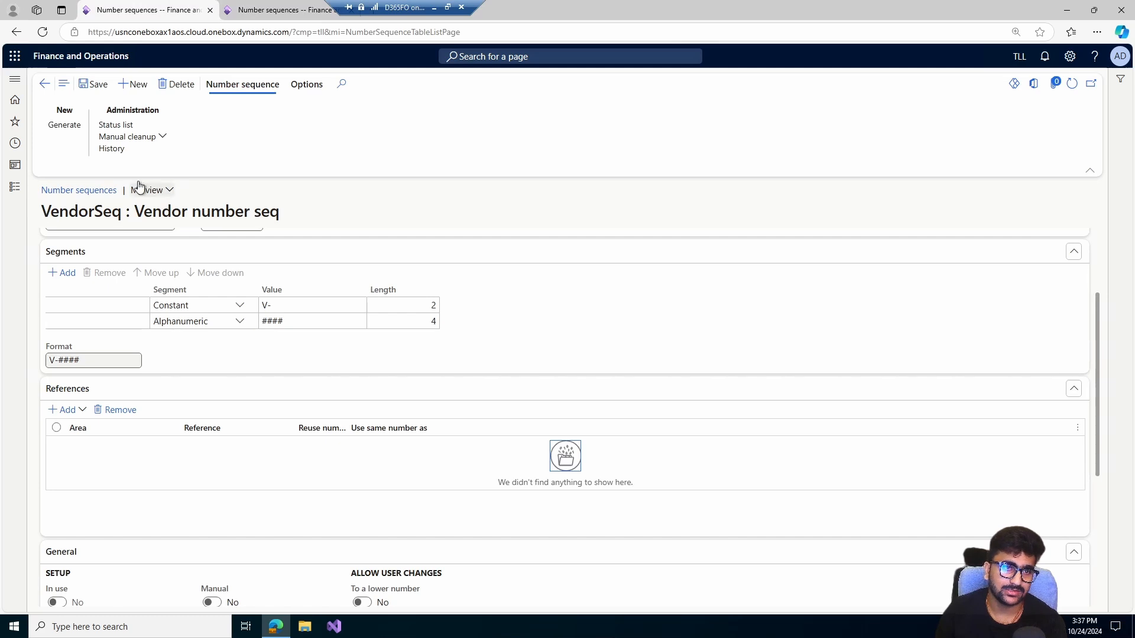
click(254, 10)
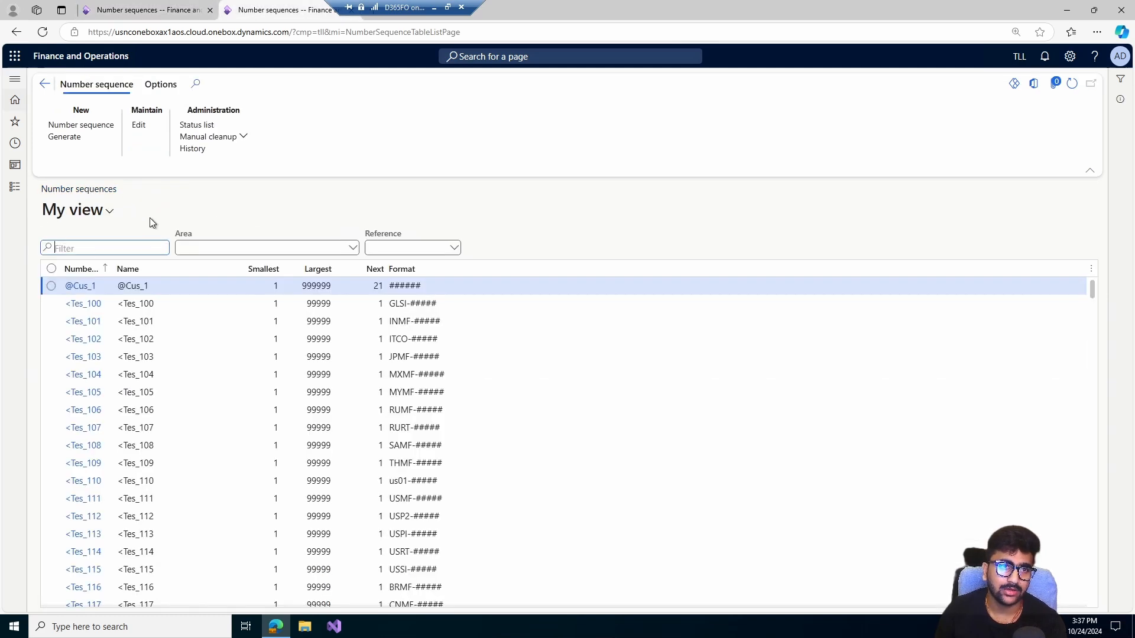
click(11, 190)
click(52, 218)
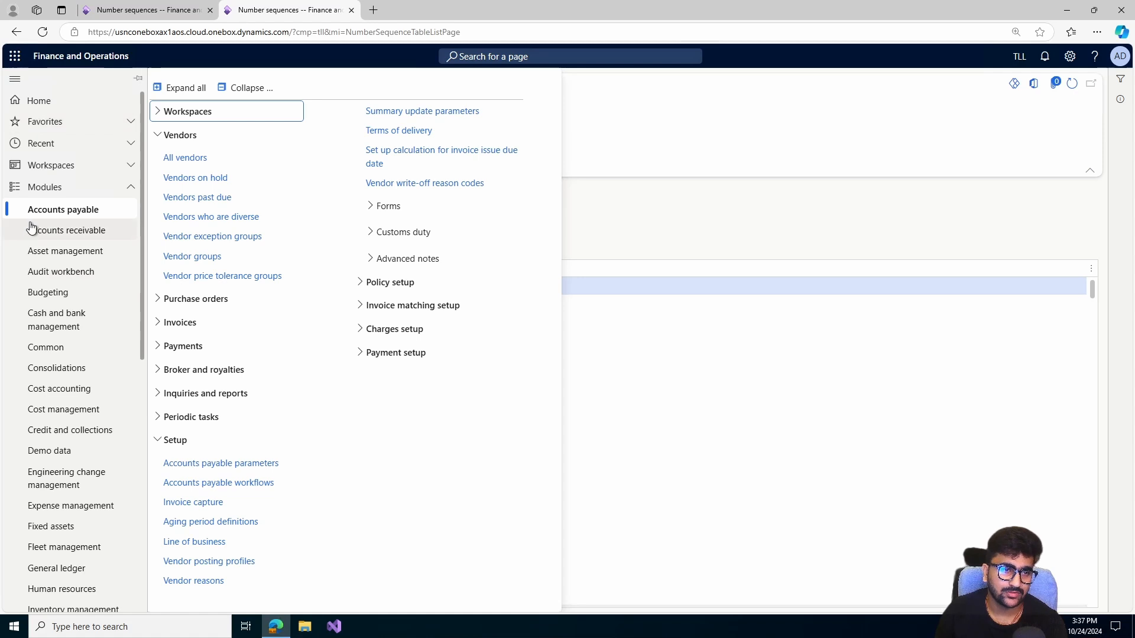
click(213, 464)
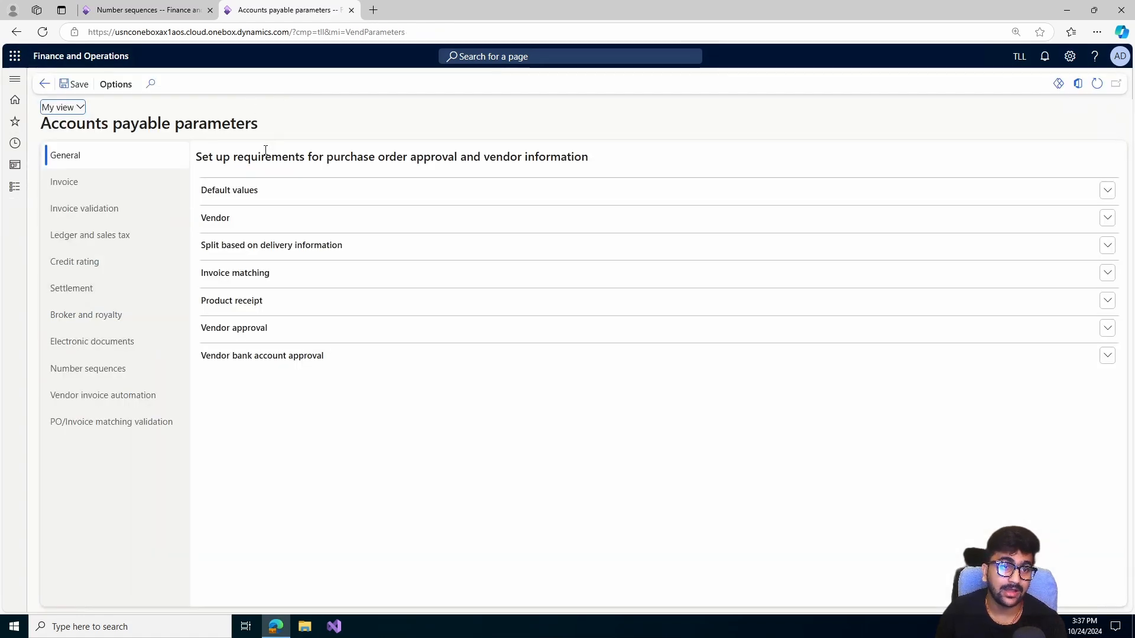
click(107, 372)
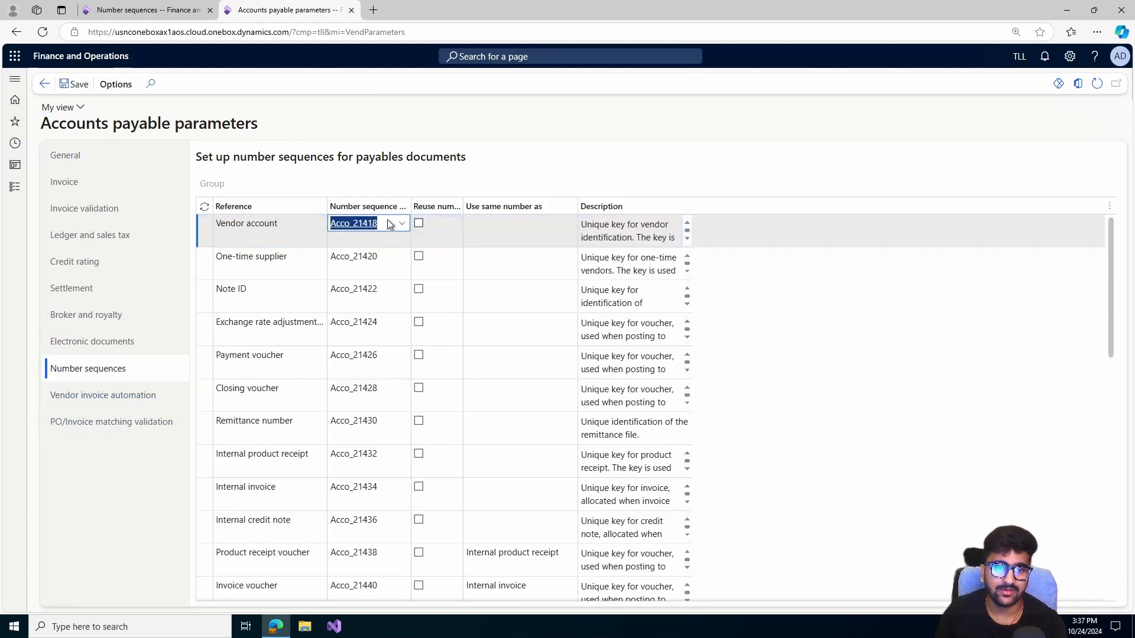
View the details of the number sequence assigned to the Vendor account reference and return to the Accounts payable parameters.
right_click(401, 225)
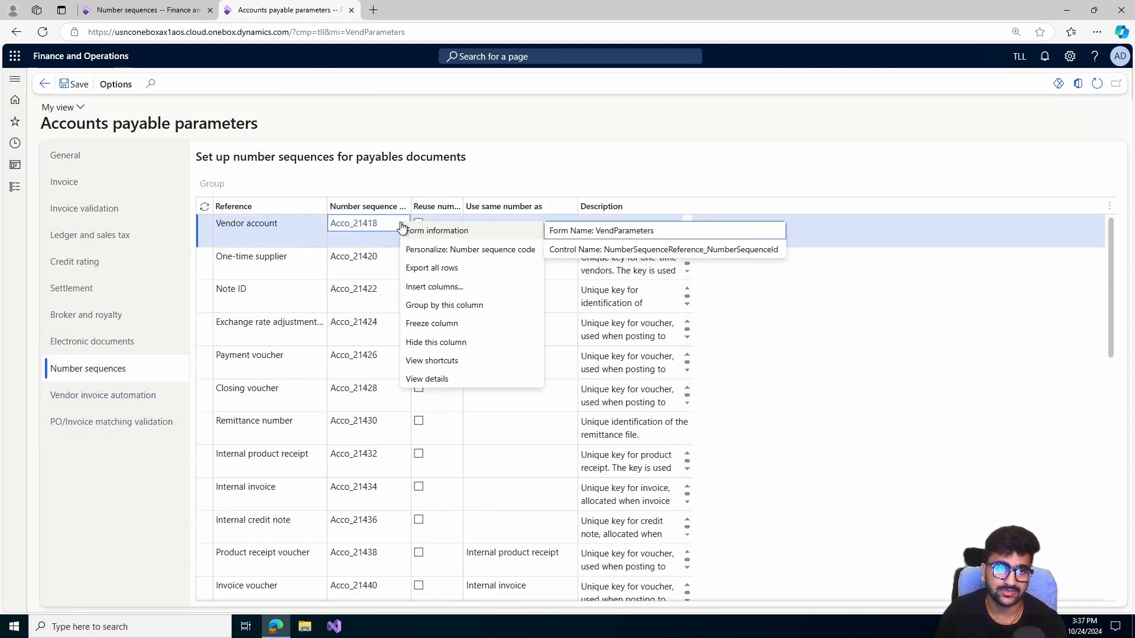
click(426, 379)
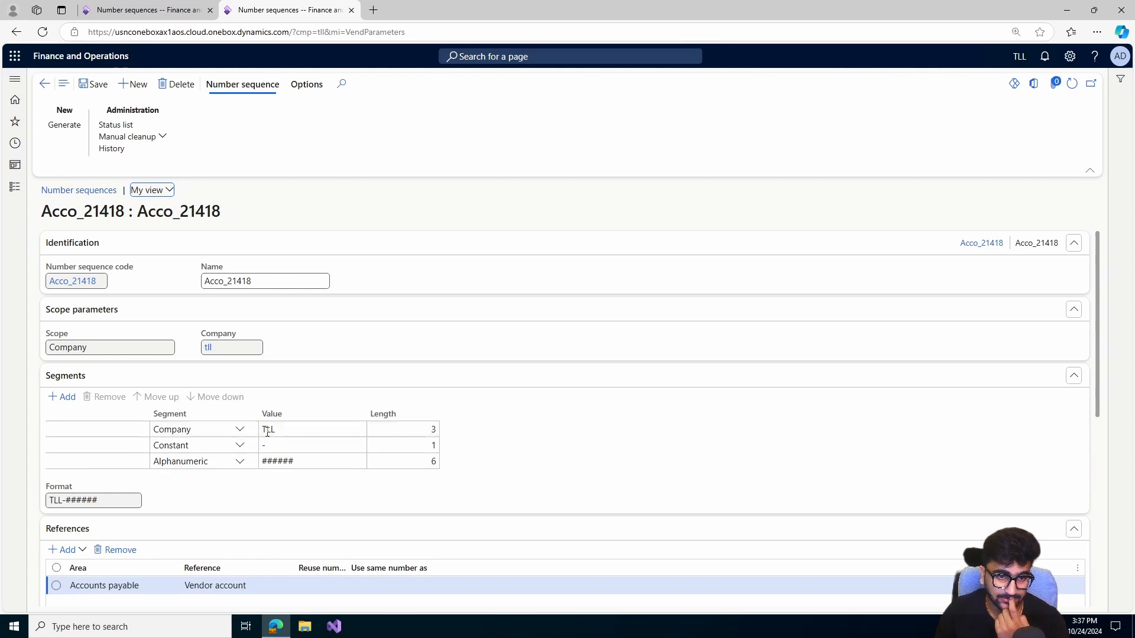
click(44, 84)
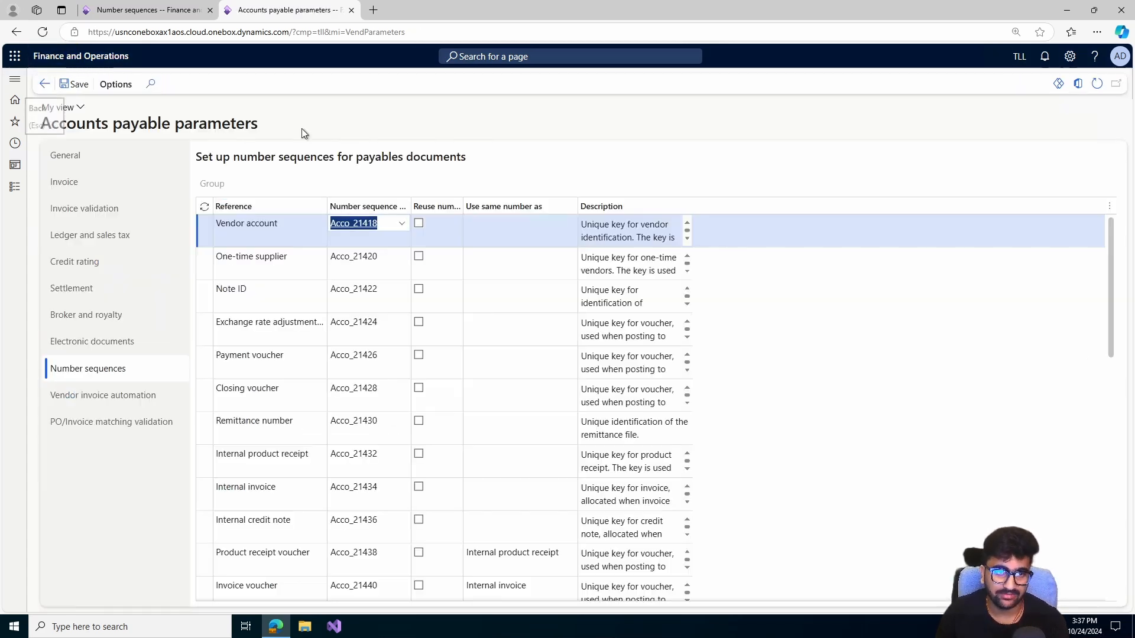
Clear the number sequence assigned to the Vendor account reference and duplicate the browser tab.
key(Delete)
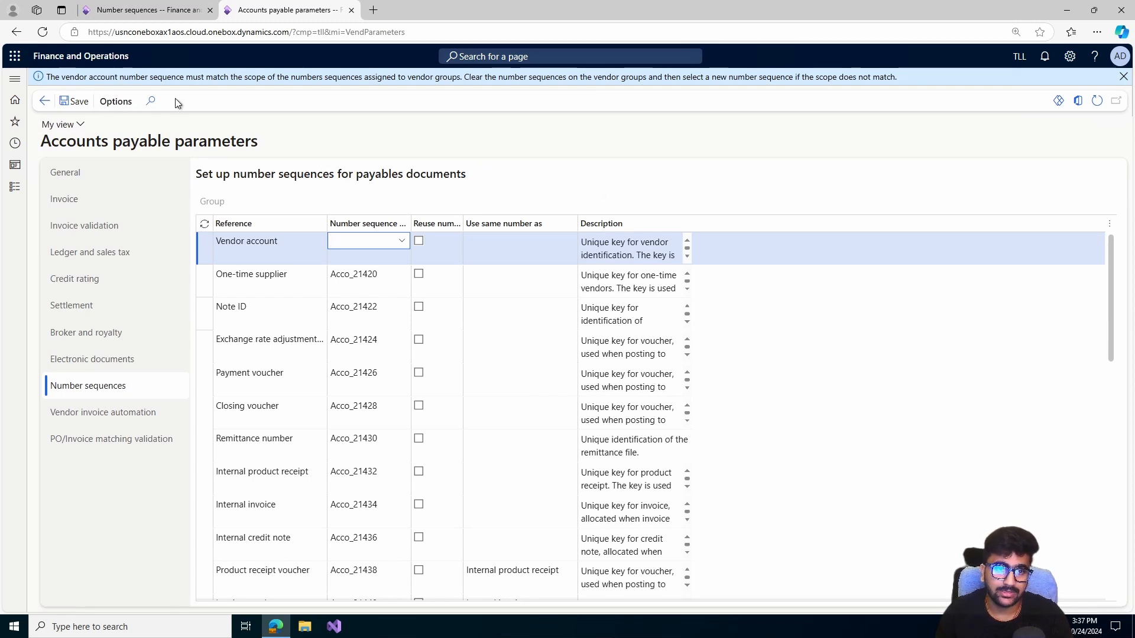
right_click(245, 10)
click(335, 85)
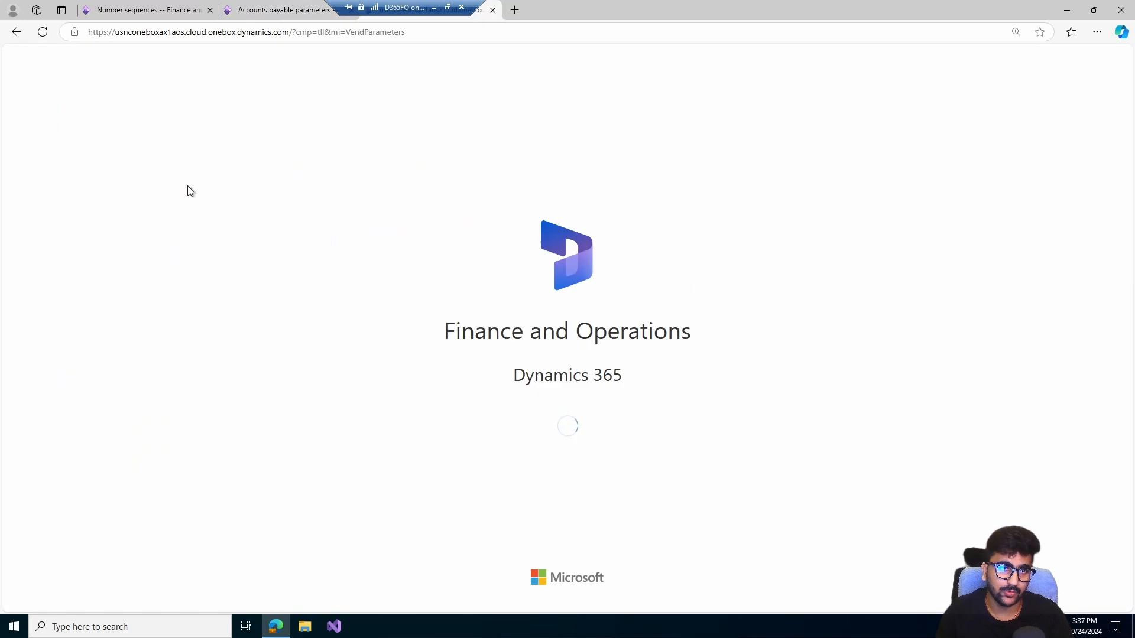
In the duplicated tab, open the All vendors list, start a new vendor record to check its Vendor account field, and discard it.
click(15, 187)
click(63, 211)
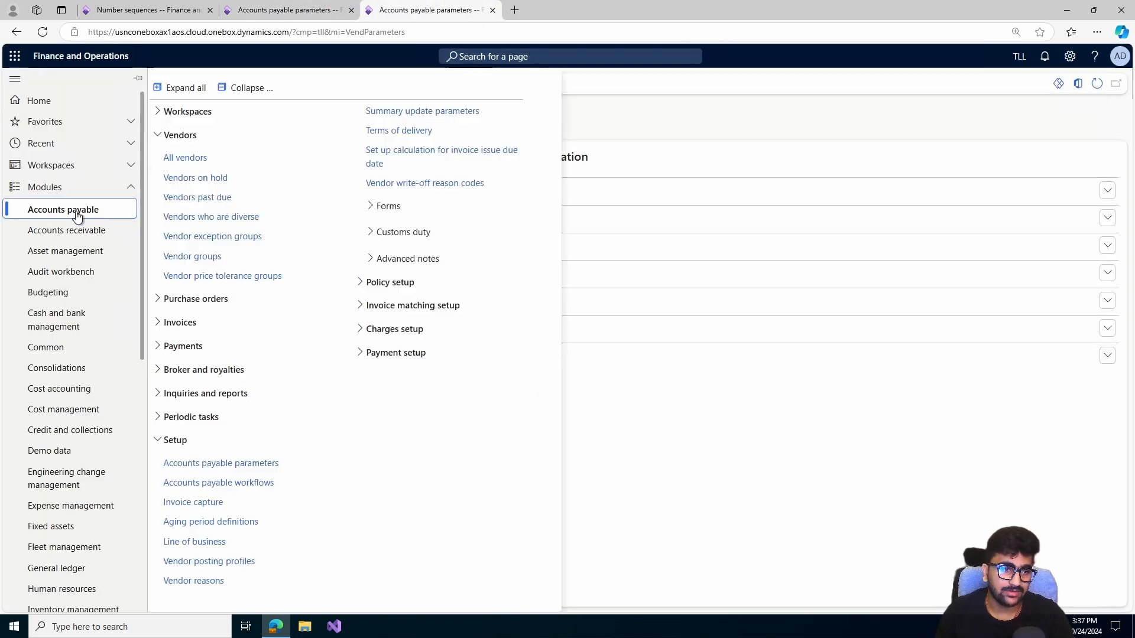
click(183, 158)
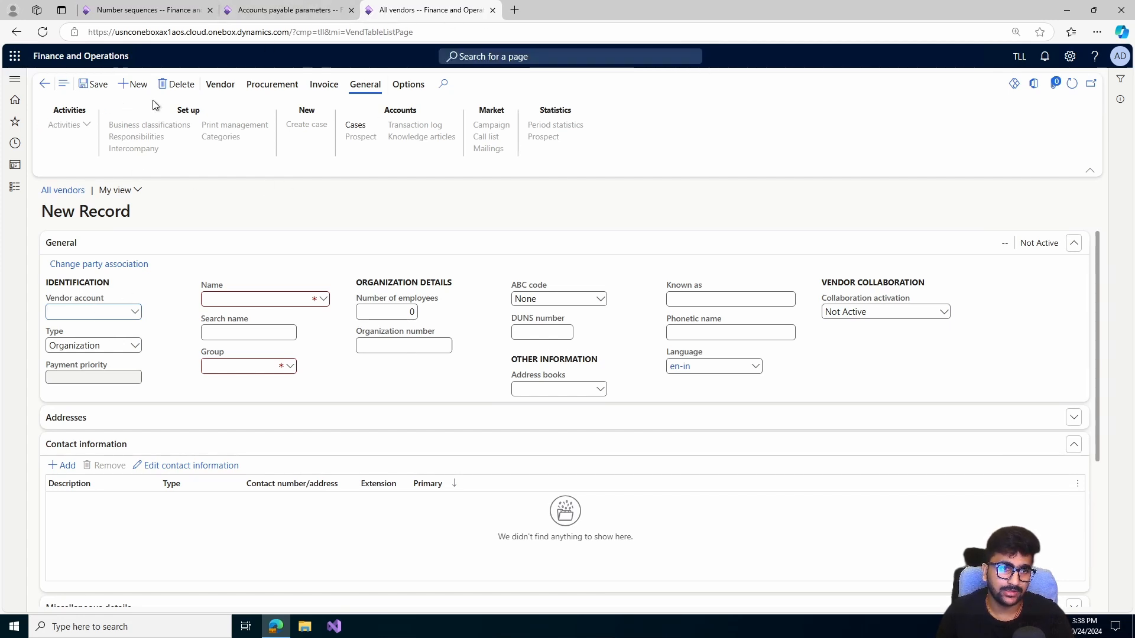
click(177, 84)
Assign the copied VendorSeq code to the Vendor account reference in Accounts payable parameters and start a new vendor record to test it.
click(283, 10)
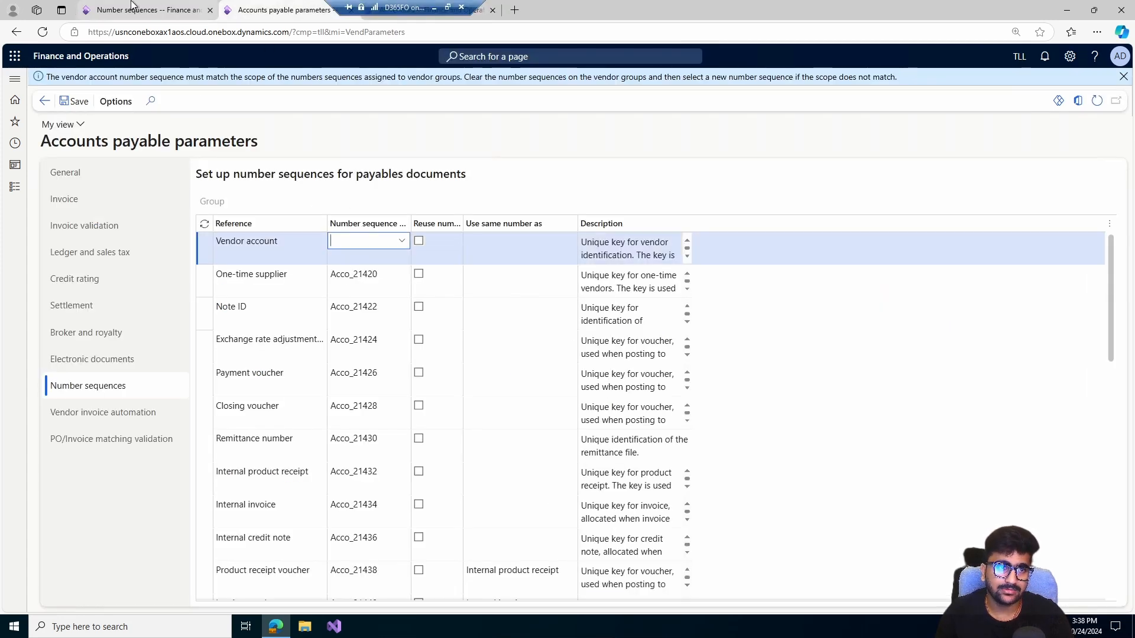
click(147, 10)
double_click(99, 212)
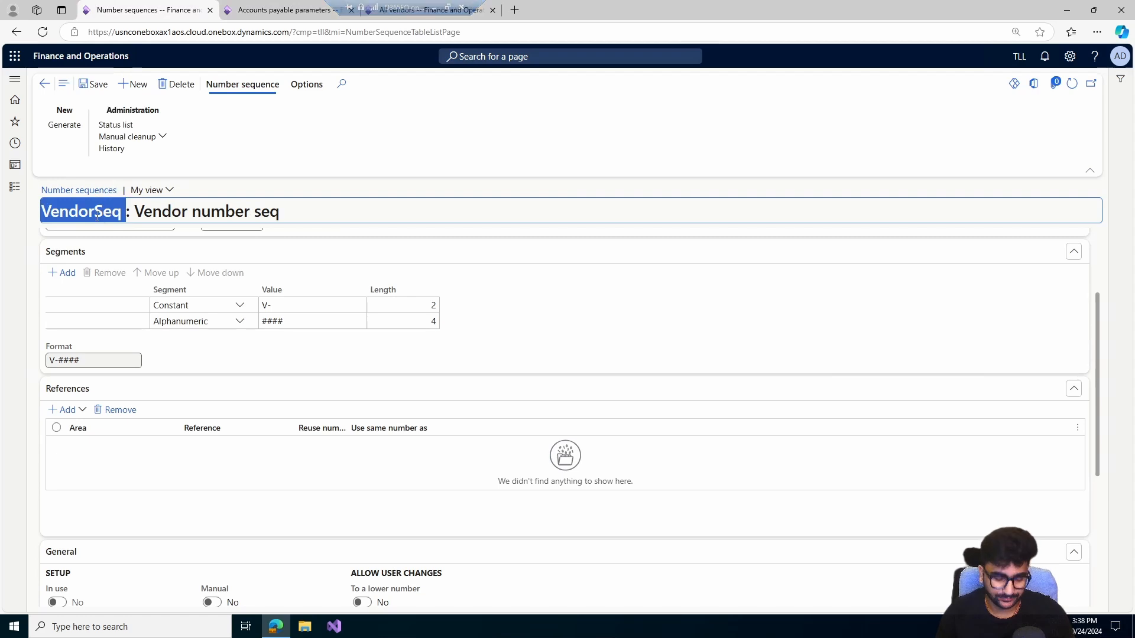
key(ctrl+c)
click(283, 10)
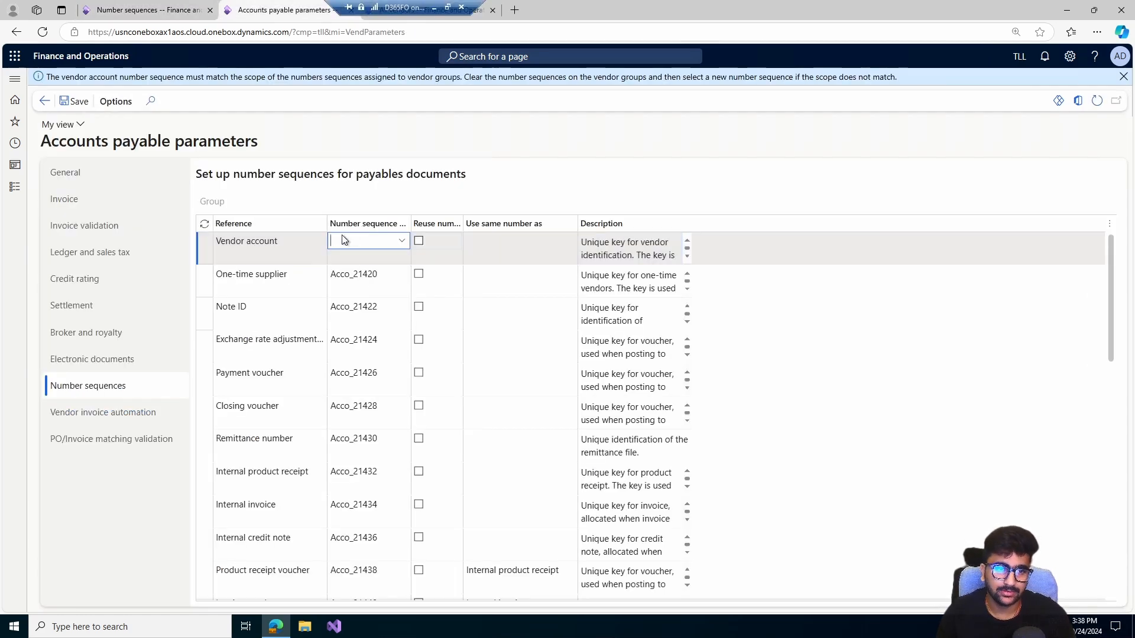
key(ctrl+v)
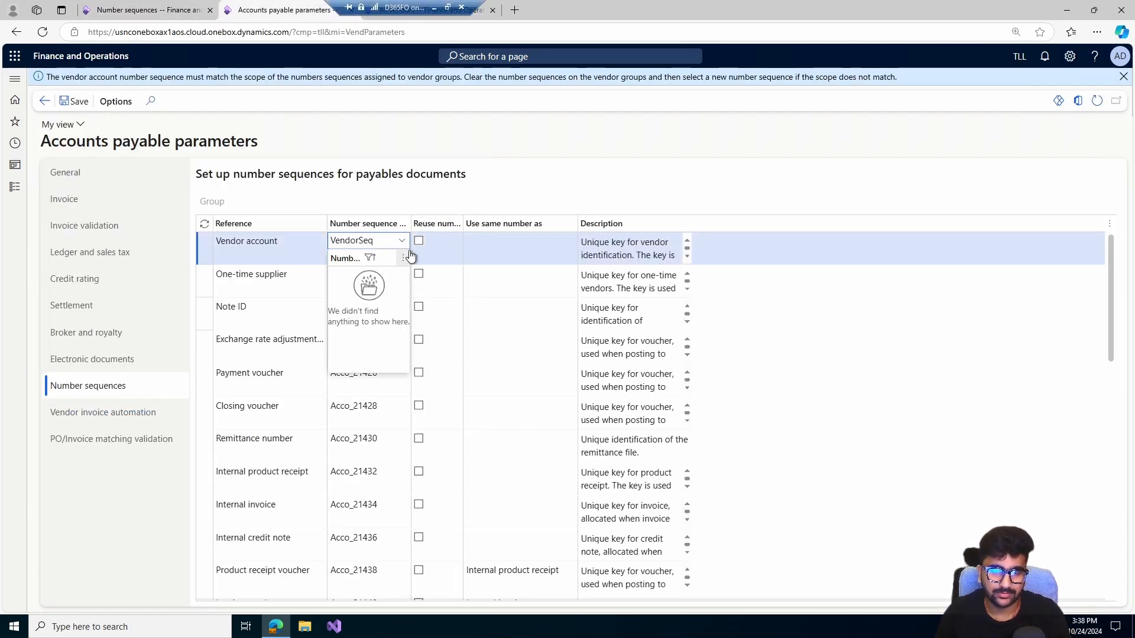
click(346, 292)
click(392, 12)
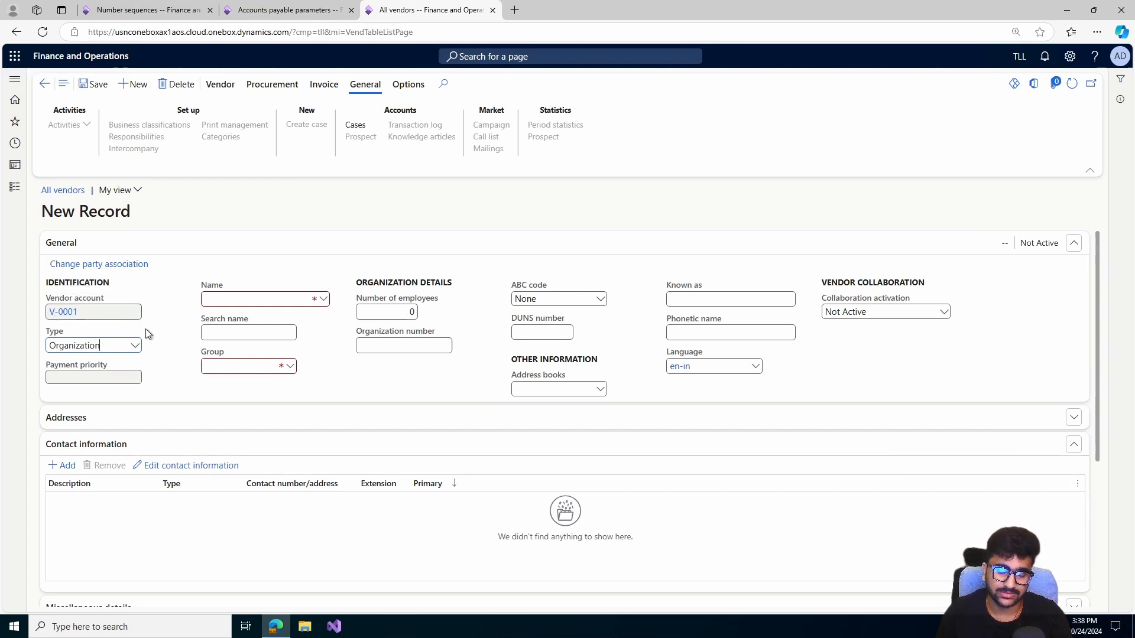
Refresh the VendorSeq number sequence and check the reference linked to it.
click(145, 10)
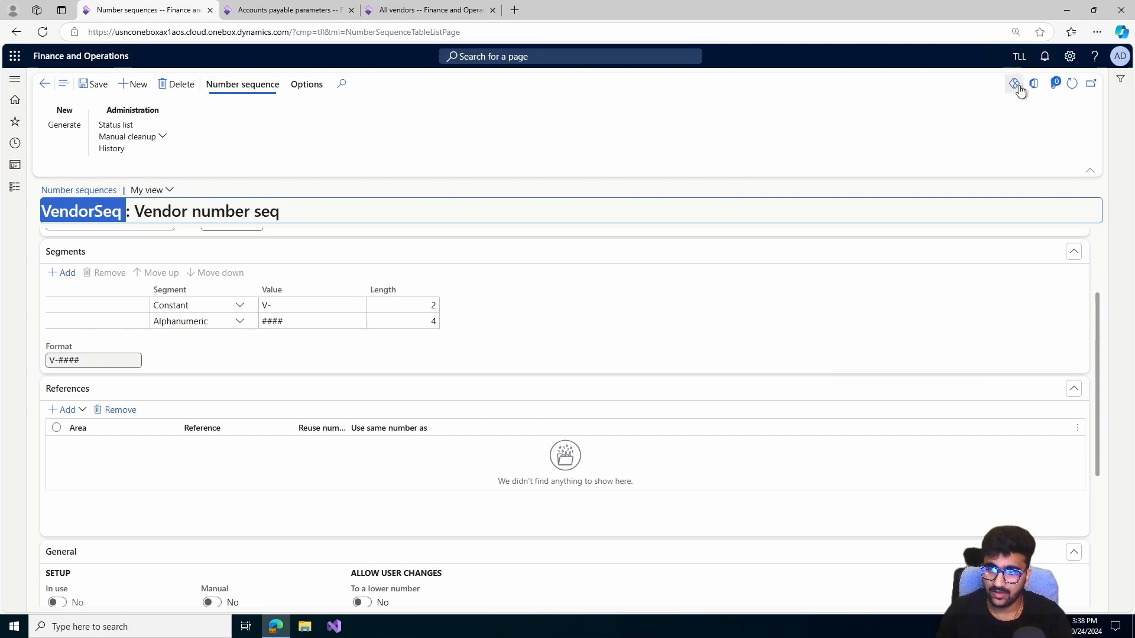
click(1071, 84)
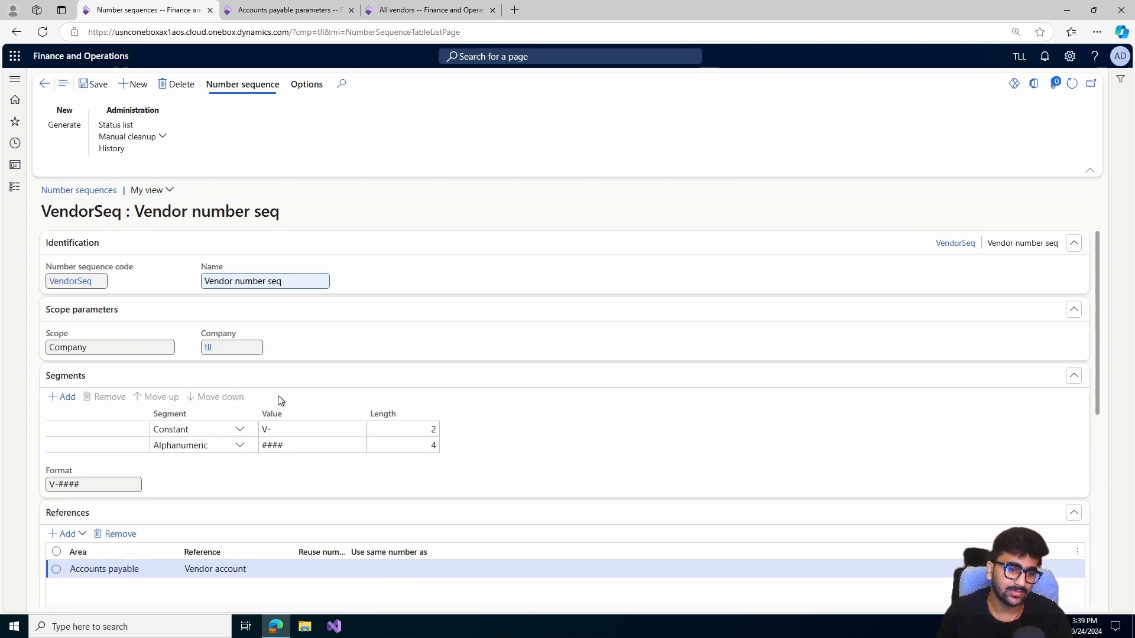
scroll(280, 401, down, 3)
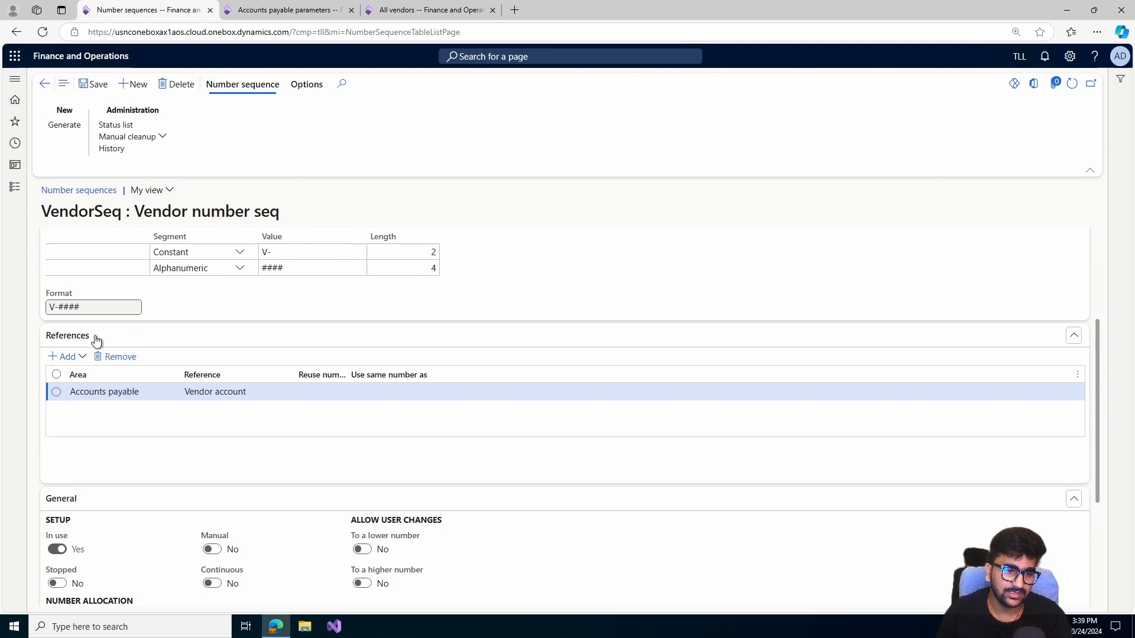
click(227, 394)
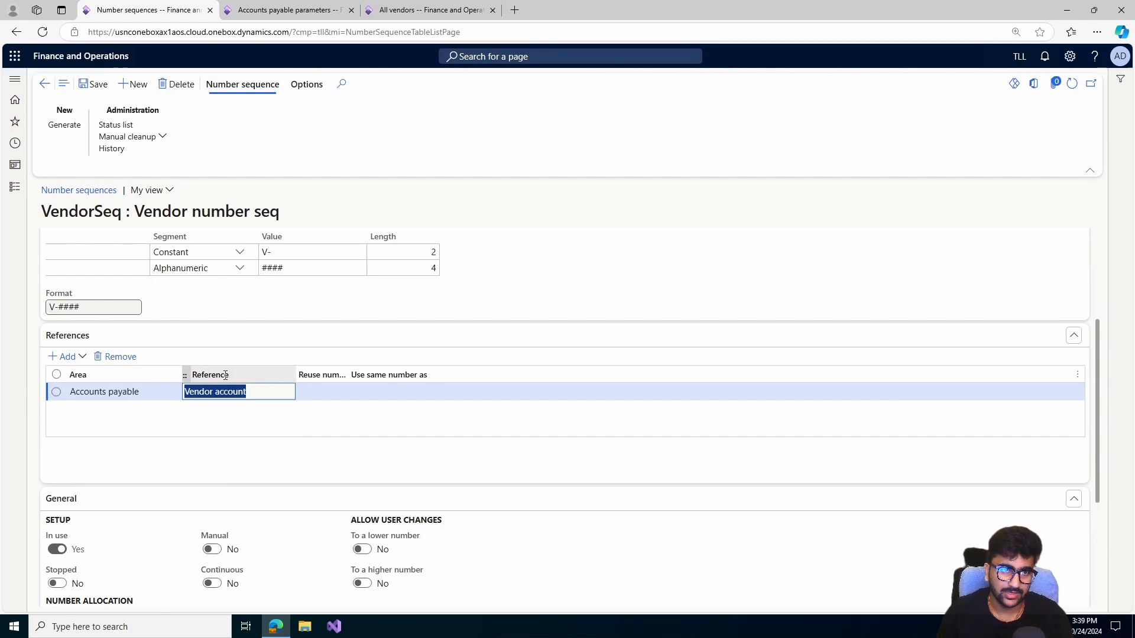
Return to the Accounts payable parameters tab and open the Number sequences list of Organization administration there.
click(277, 8)
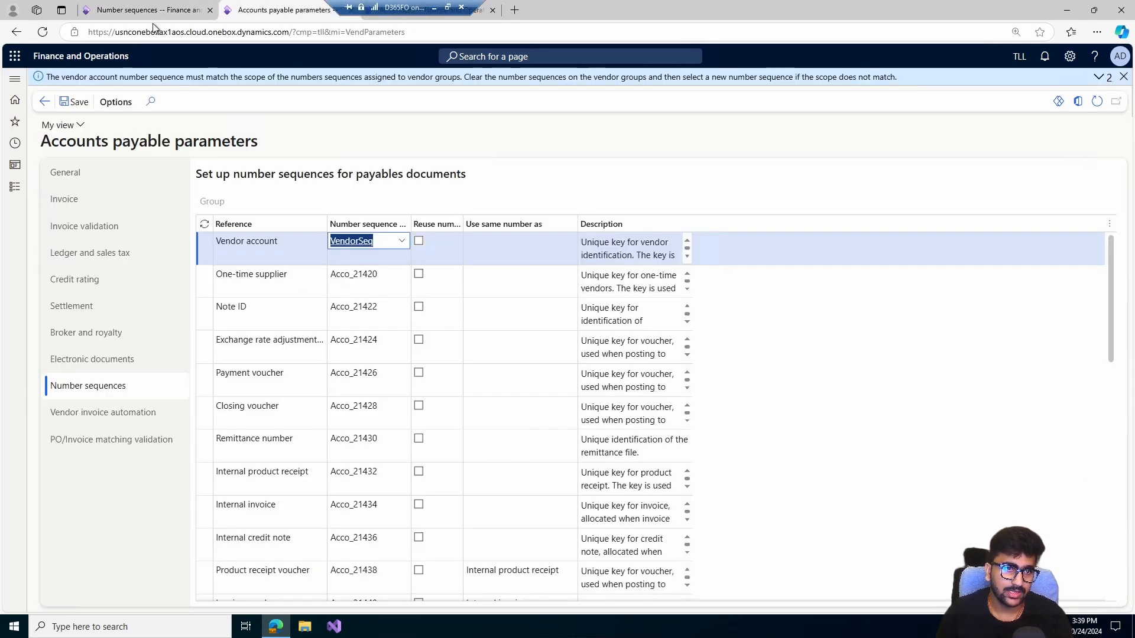
click(14, 187)
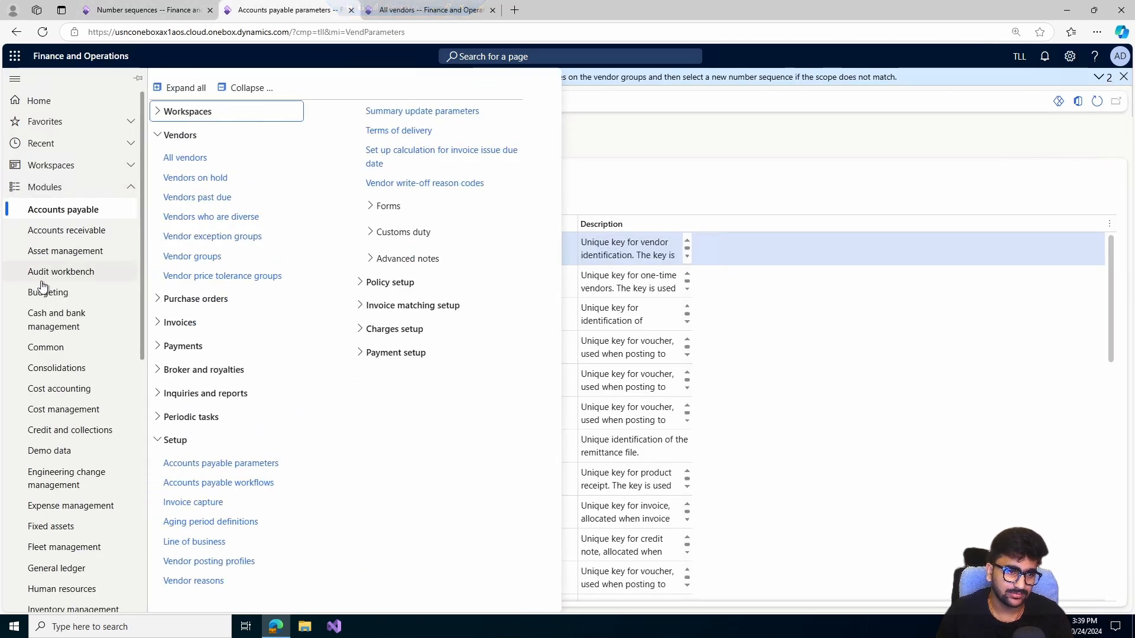
scroll(71, 485, down, 7)
click(83, 222)
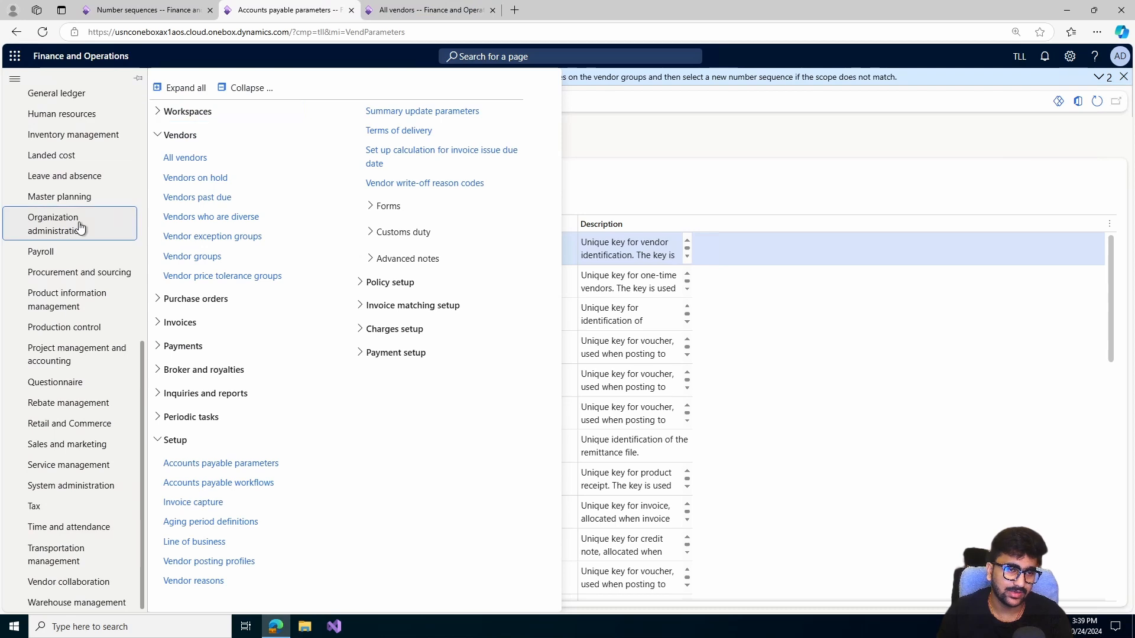
click(189, 195)
Filter the number sequences by area Accounts payable and reference Vendor account, and select VendorSeq.
click(352, 248)
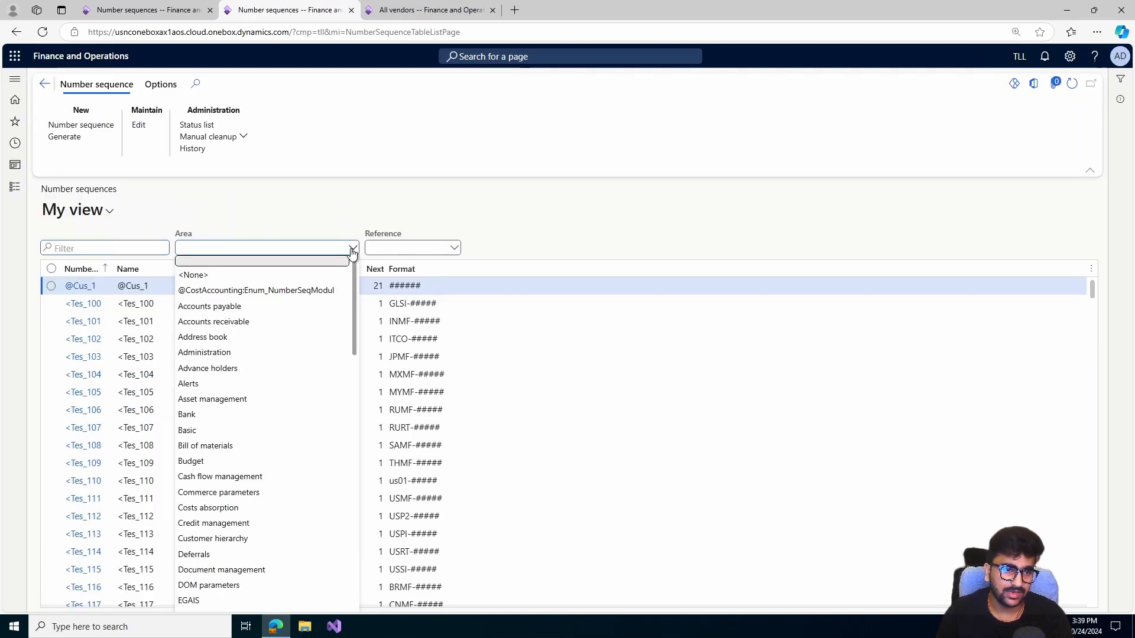
click(282, 306)
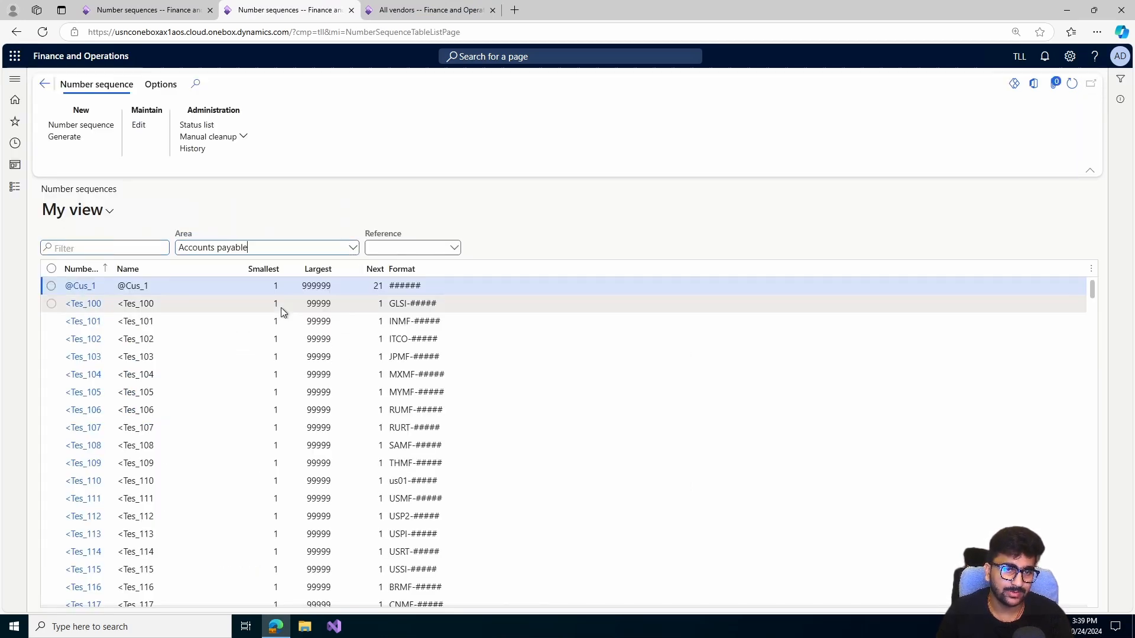
click(454, 248)
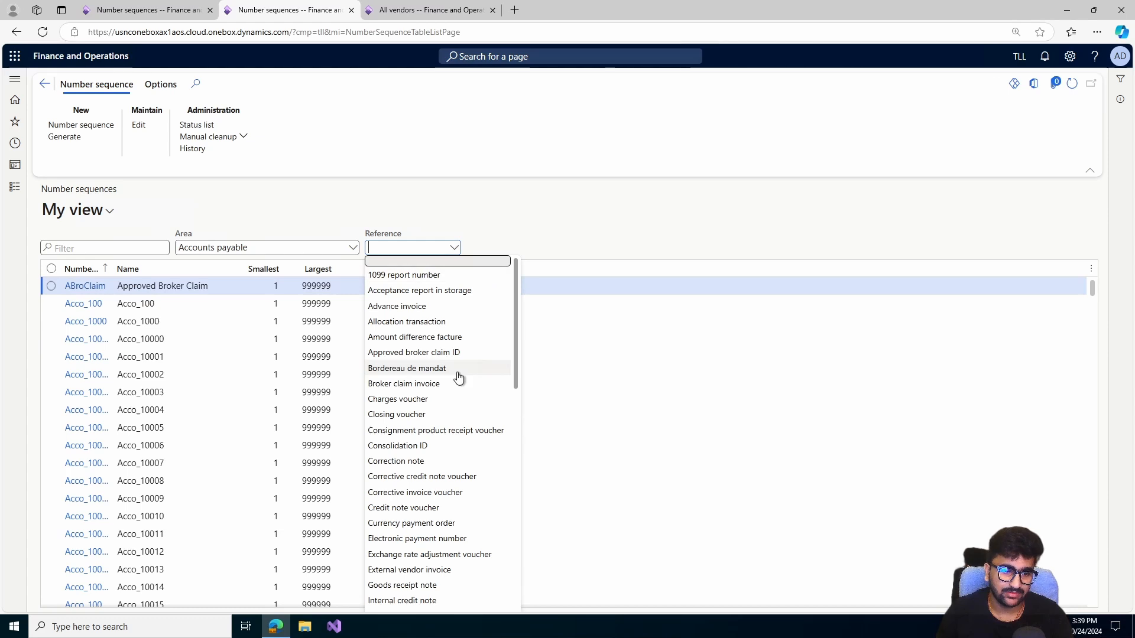
scroll(458, 432, down, 10)
click(439, 564)
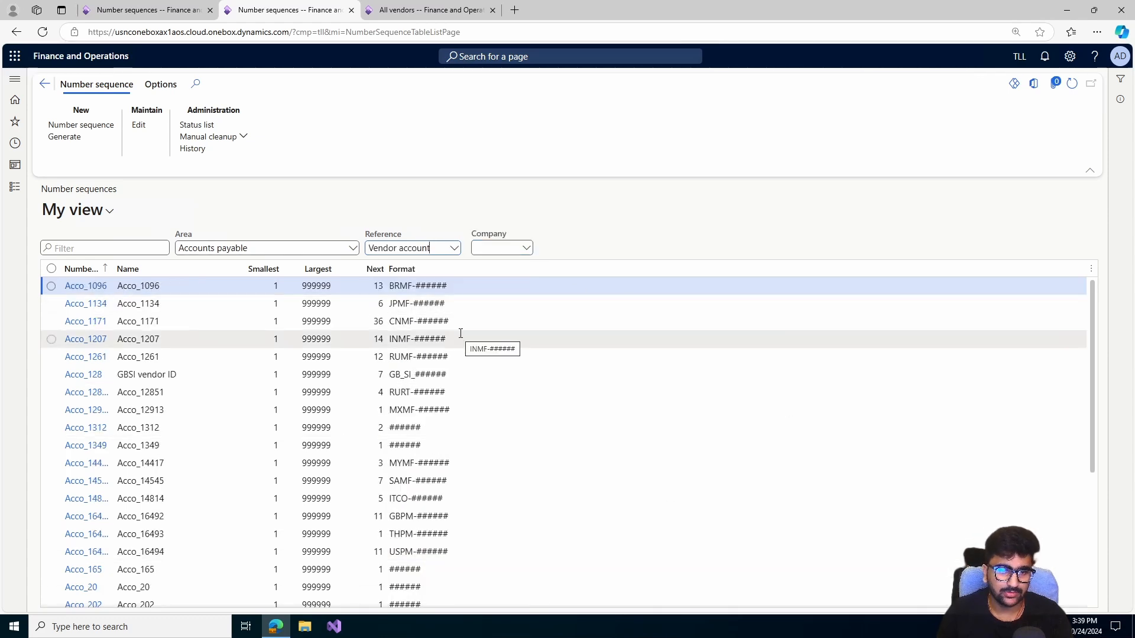
scroll(454, 328, down, 3)
click(426, 580)
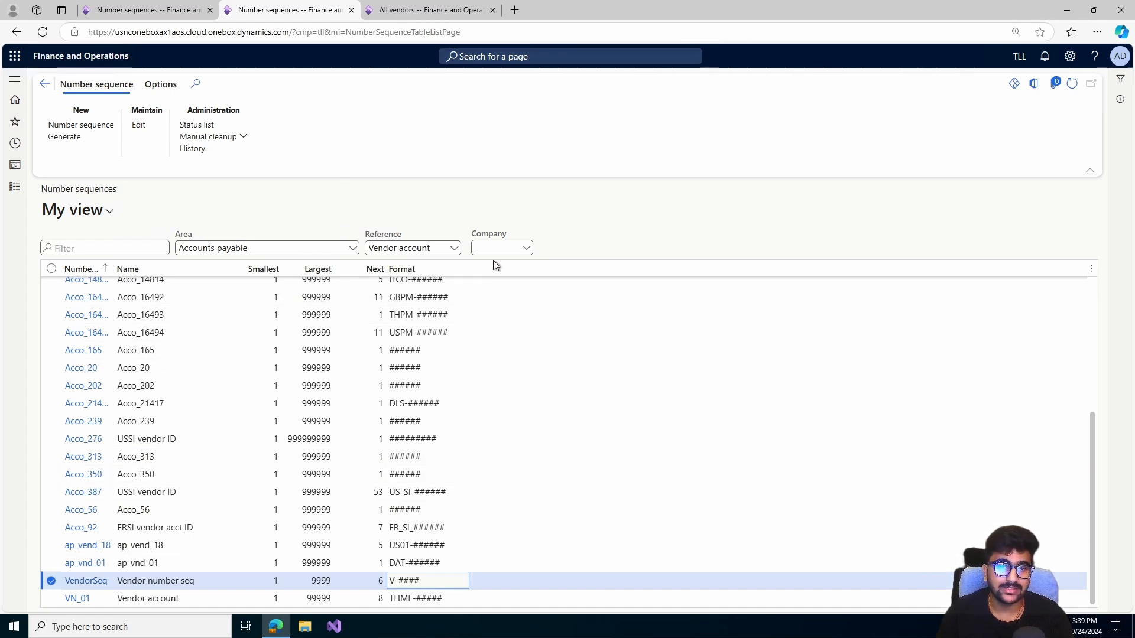
Narrow the filtered number sequences to the company TLL.
click(523, 250)
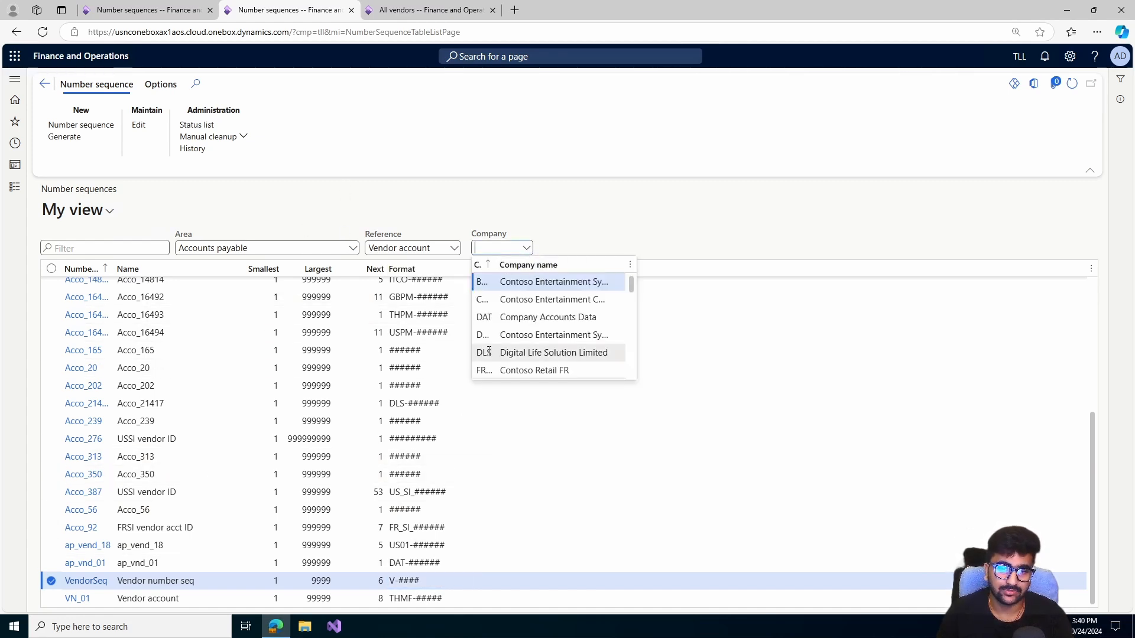
text(tll)
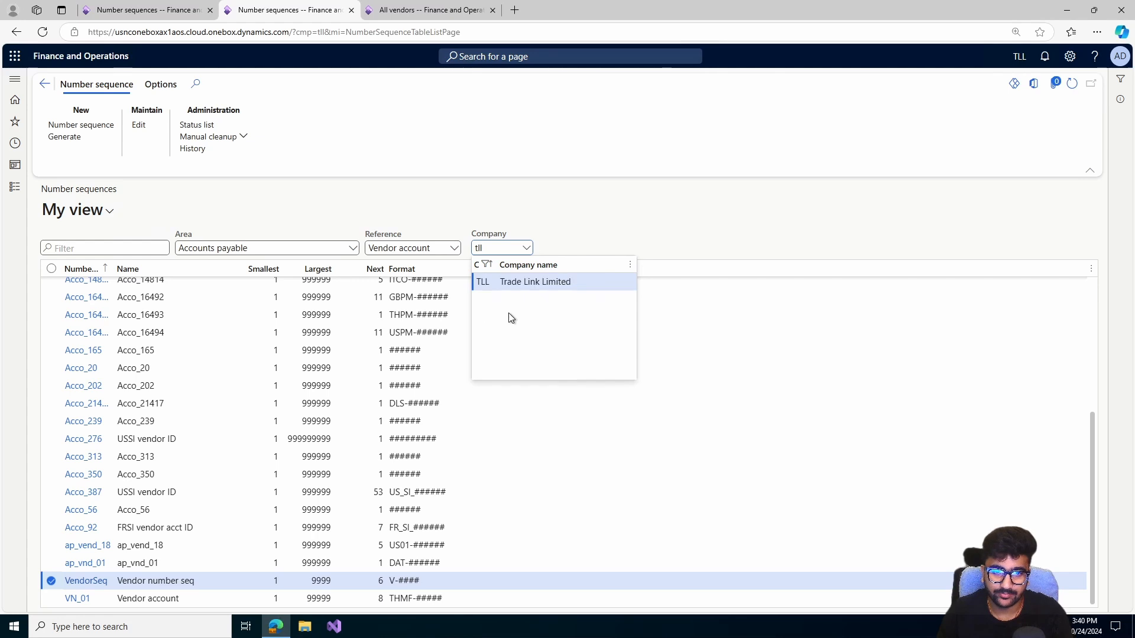
click(510, 282)
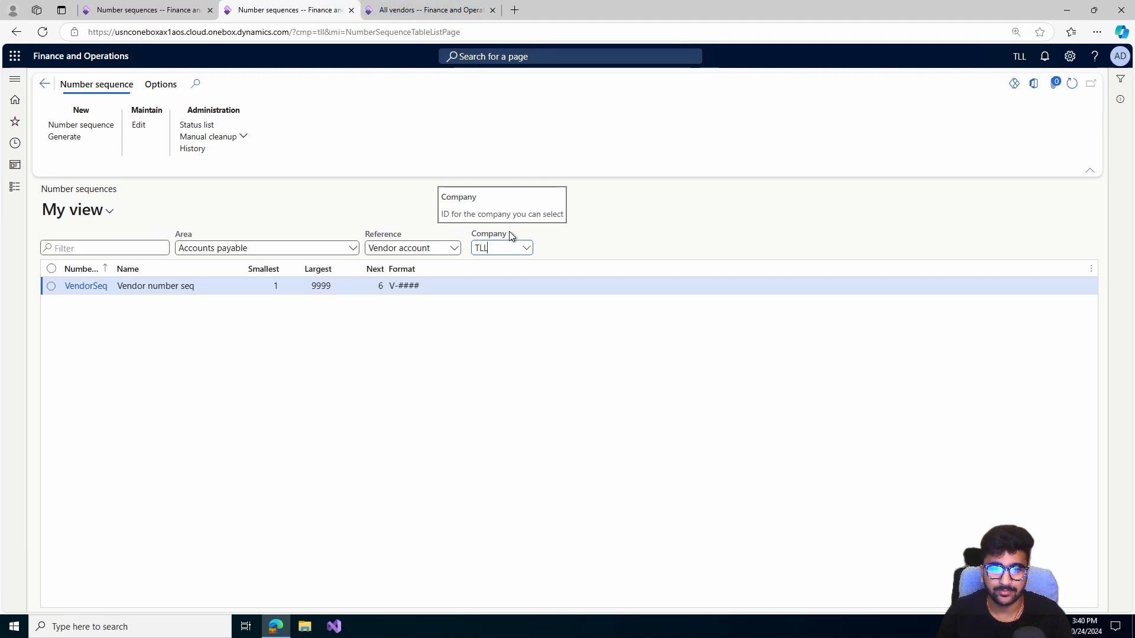
Remove the Vendor account reference from the VendorSeq number sequence and confirm the removal.
click(155, 9)
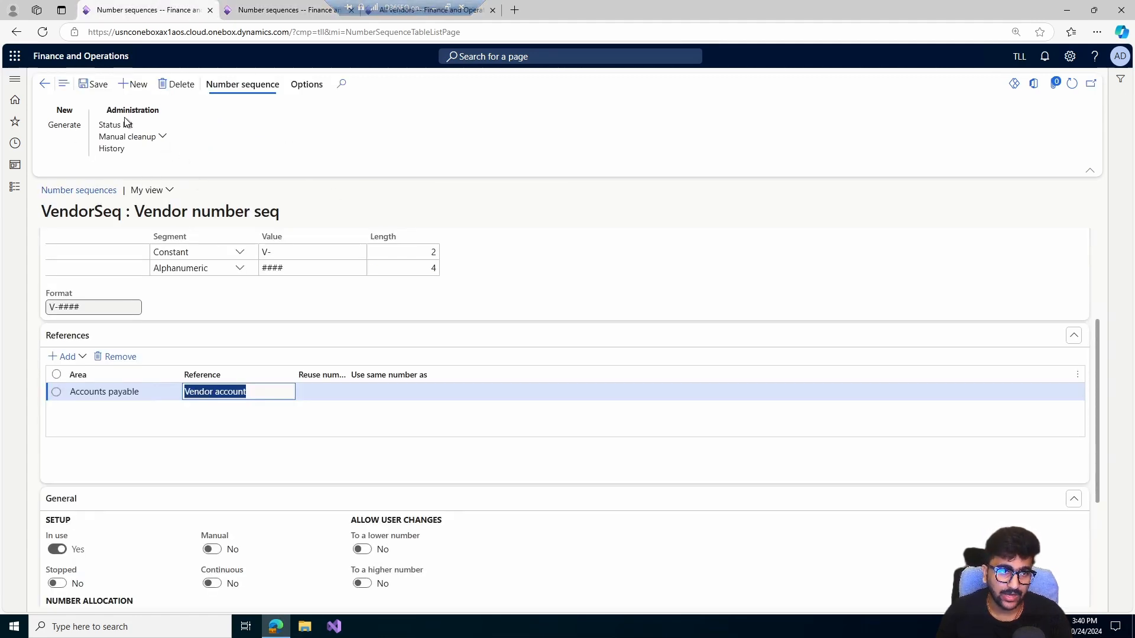
scroll(254, 356, up, 3)
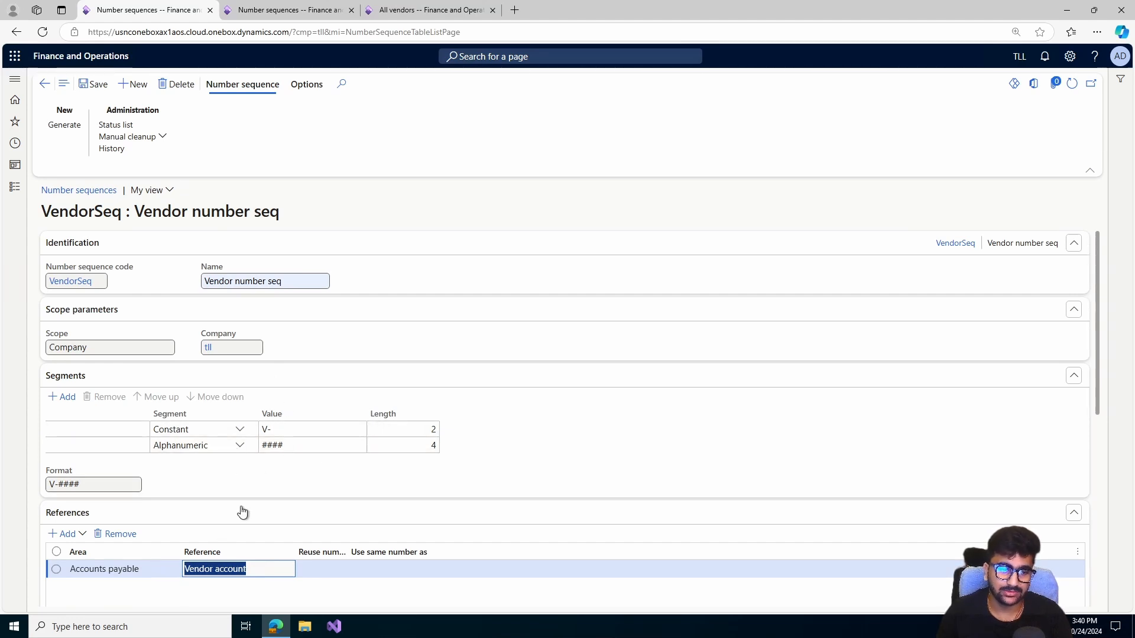
scroll(243, 512, down, 2)
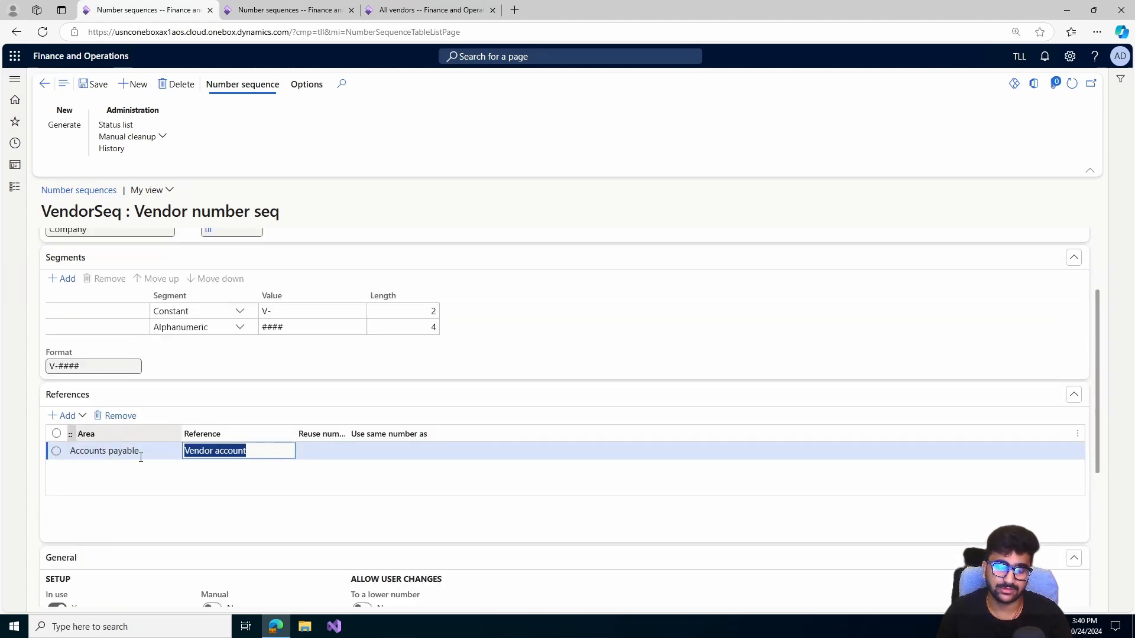
click(118, 417)
click(696, 311)
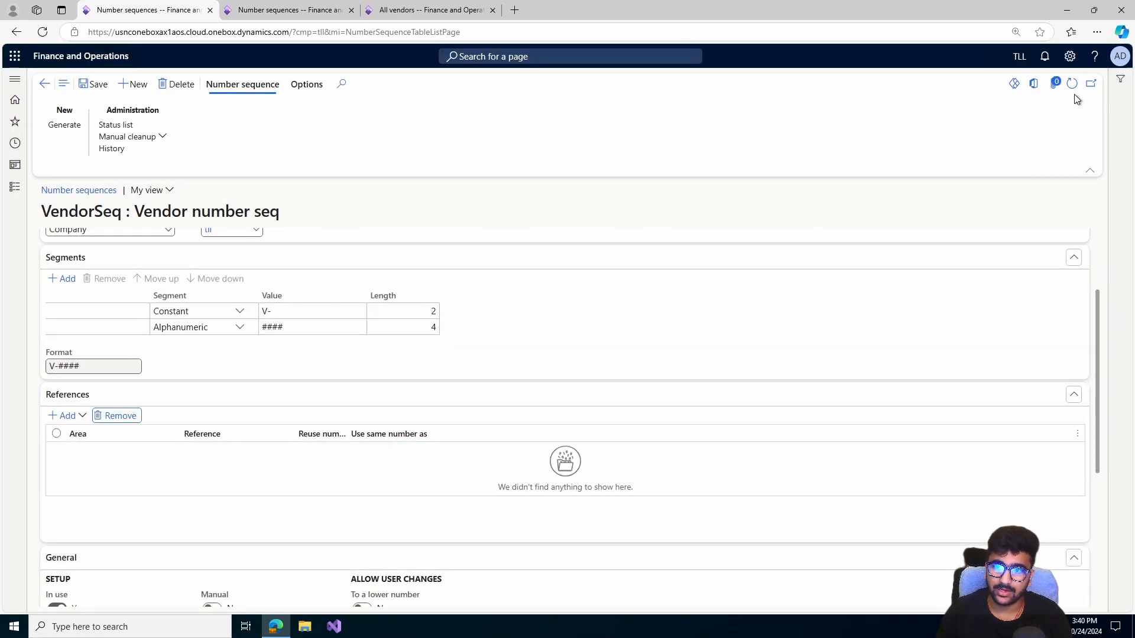
Open the value of VendorSeq's Constant segment for editing.
click(310, 313)
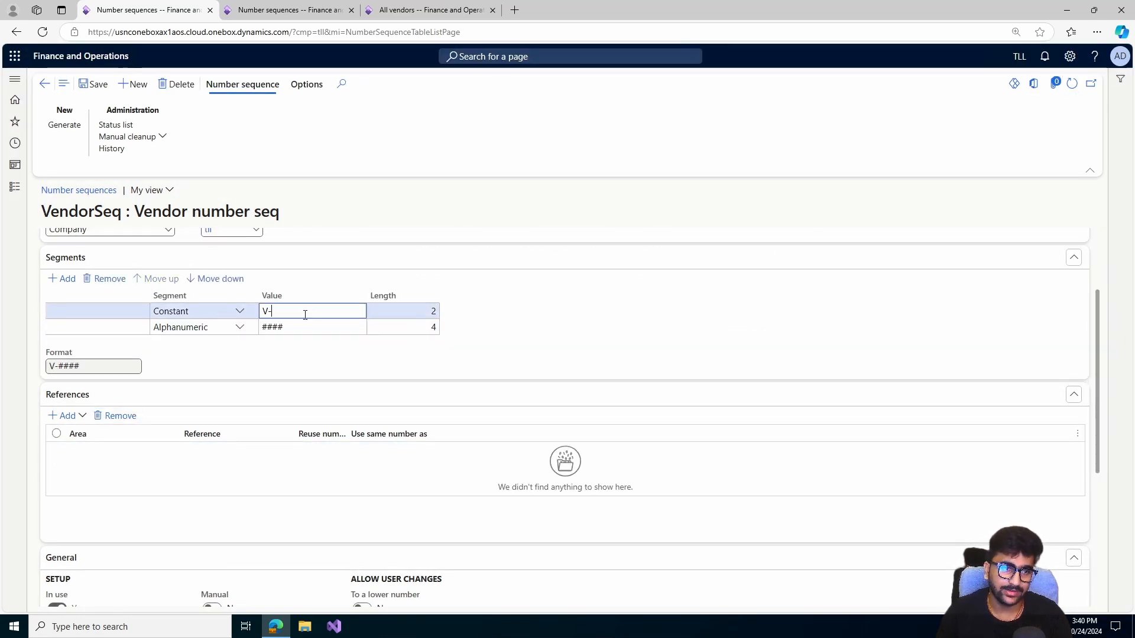